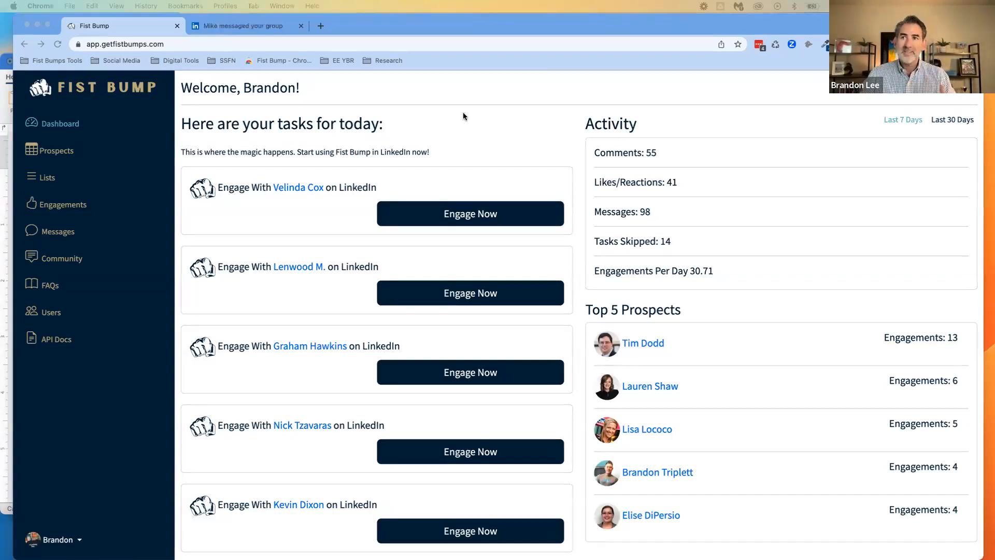
# Open the bookmarked Fist Bump page of the Chrome Web Store in a new tab and view the LinkedIn feed
pyautogui.click(321, 25)
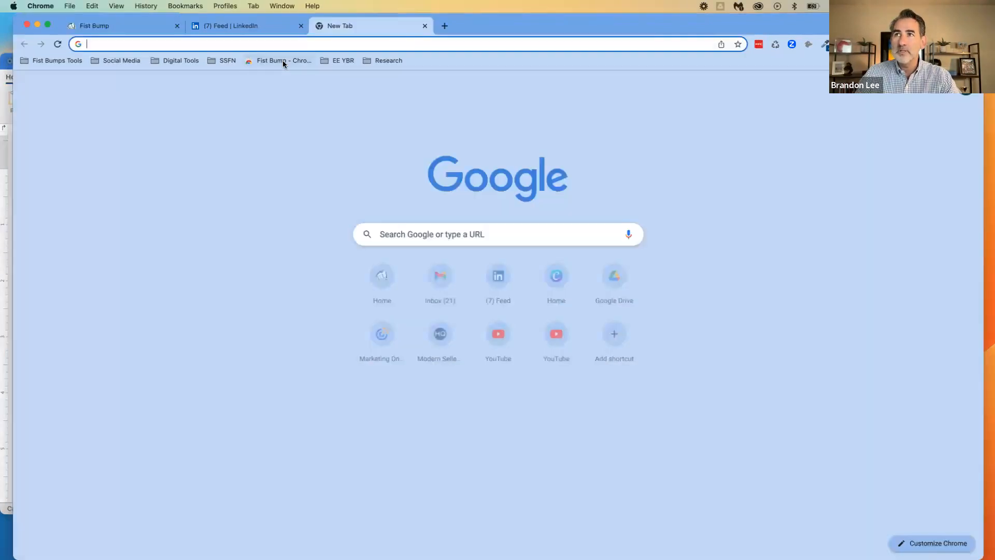
pyautogui.click(283, 62)
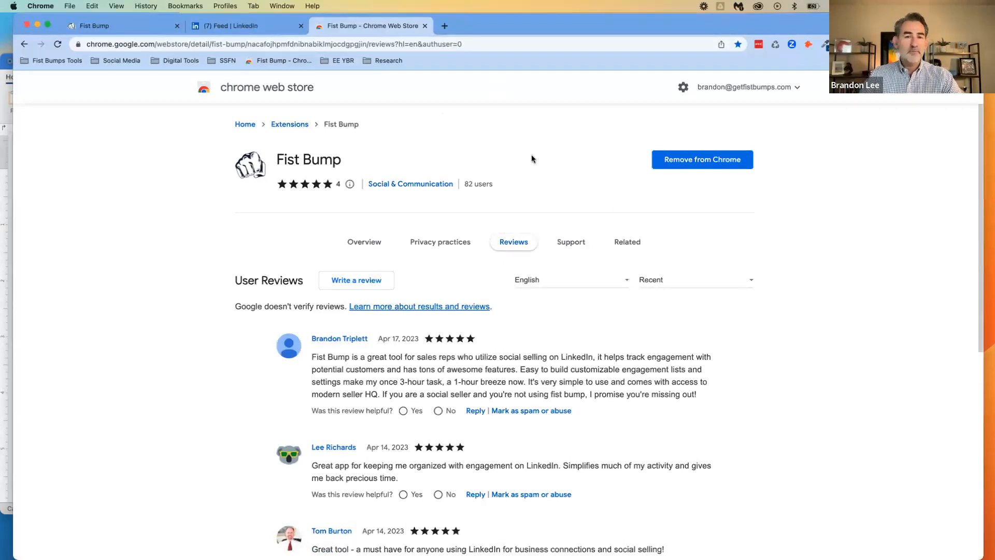
pyautogui.click(259, 32)
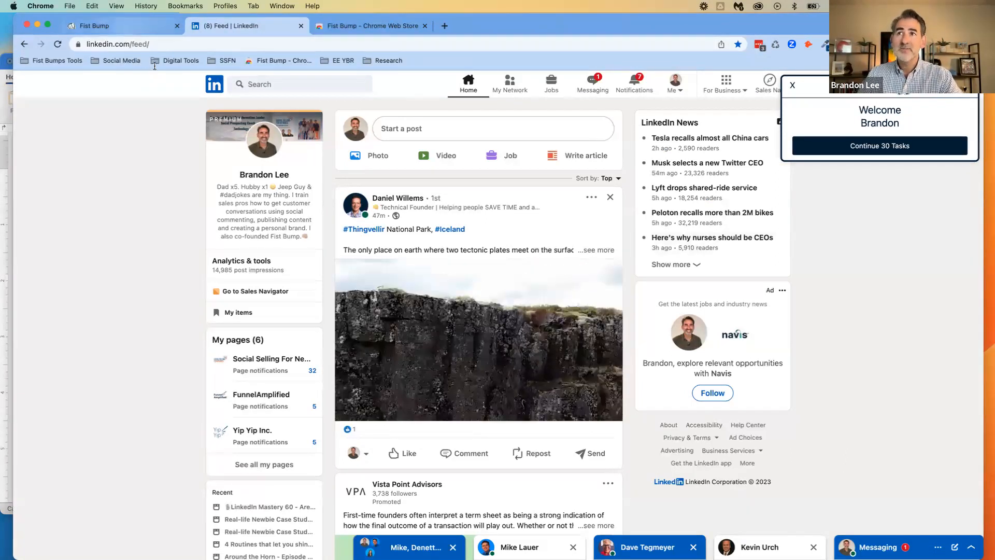
# Return to Fist Bump, open the prospect lists and raise the Future Guests for SSFN list to priority 11
pyautogui.click(127, 30)
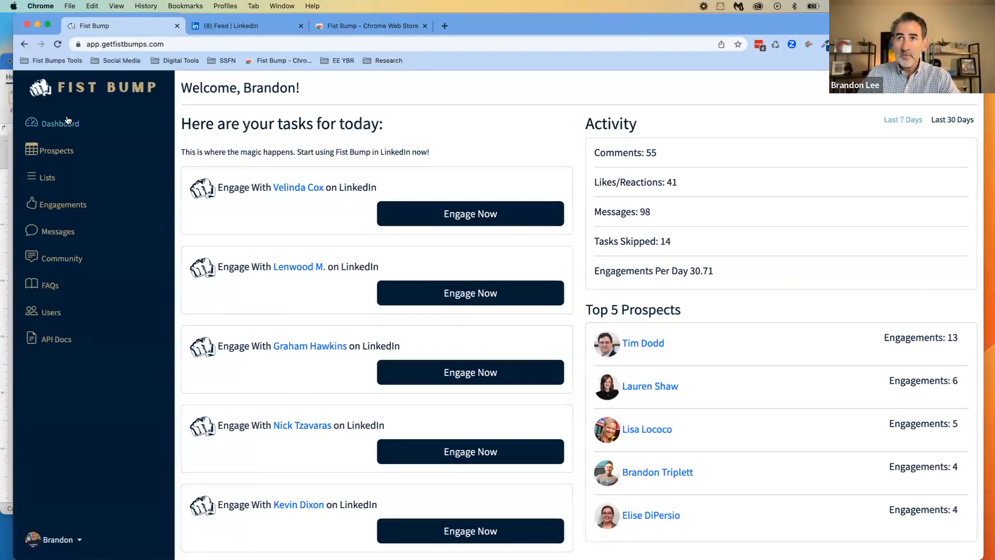
pyautogui.click(45, 180)
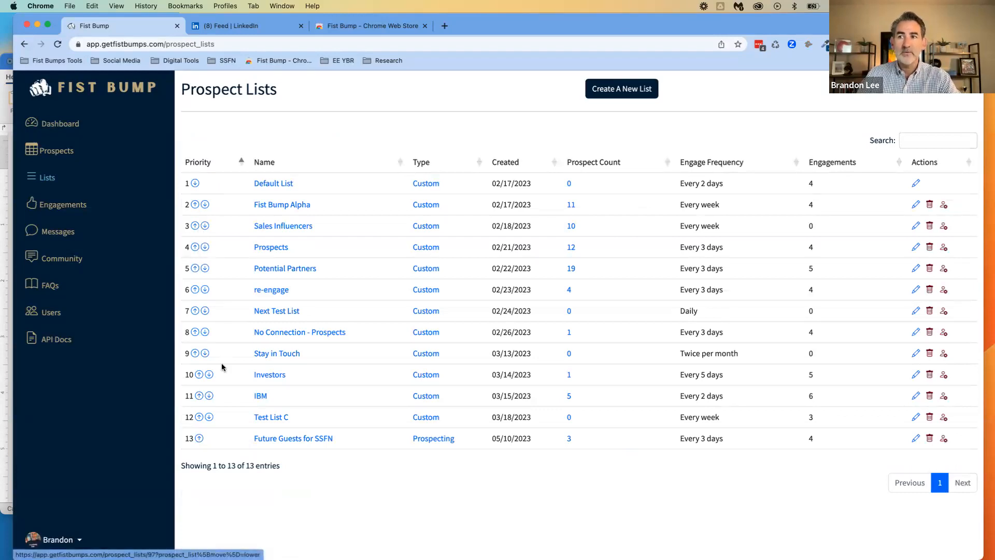
pyautogui.click(199, 439)
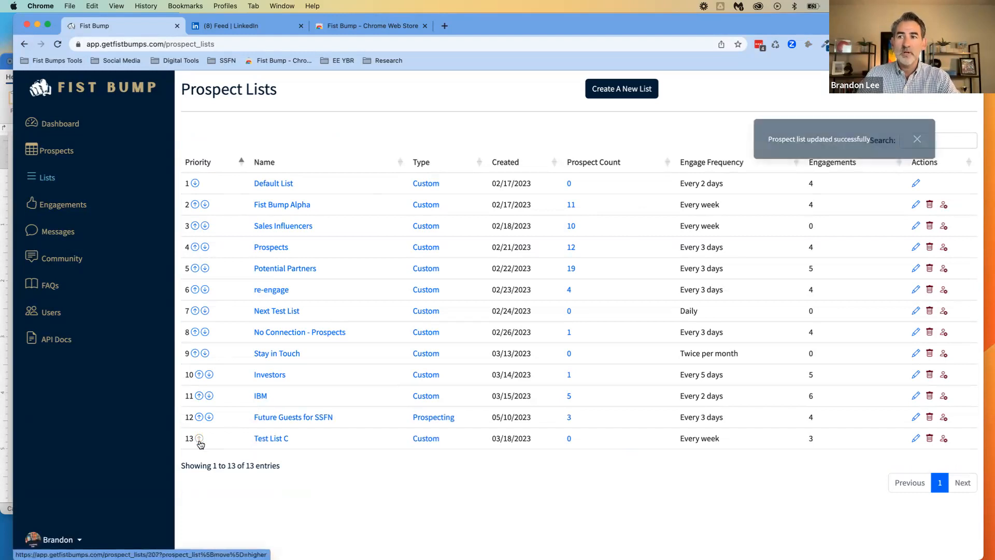
pyautogui.click(200, 417)
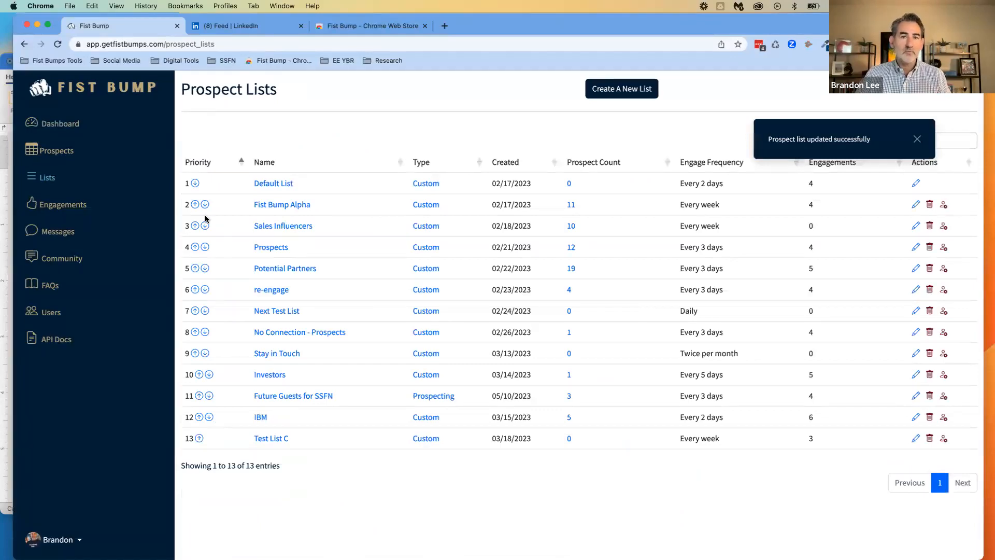
# Check the LinkedIn feed, return to the prospect lists and raise the IBM list to priority 6
pyautogui.click(267, 33)
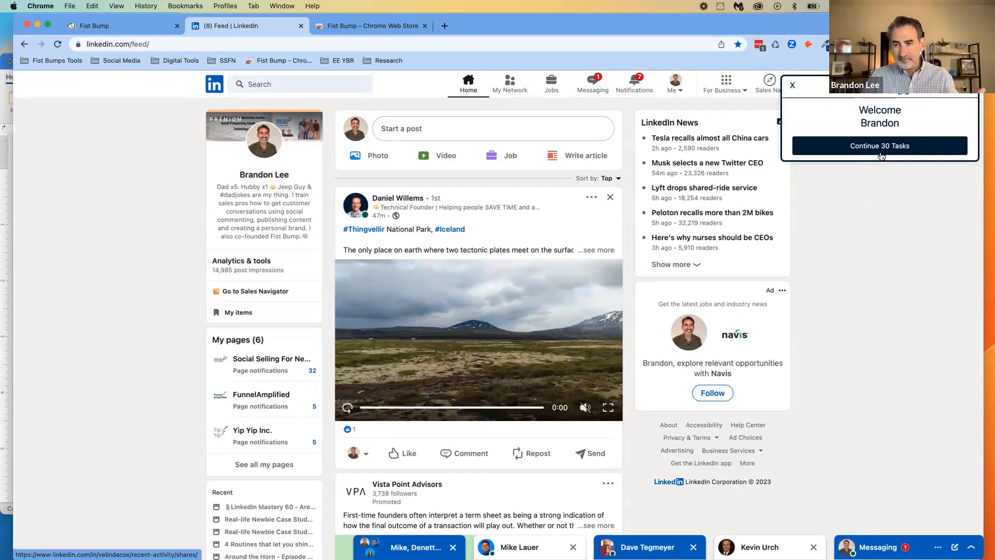
pyautogui.click(133, 26)
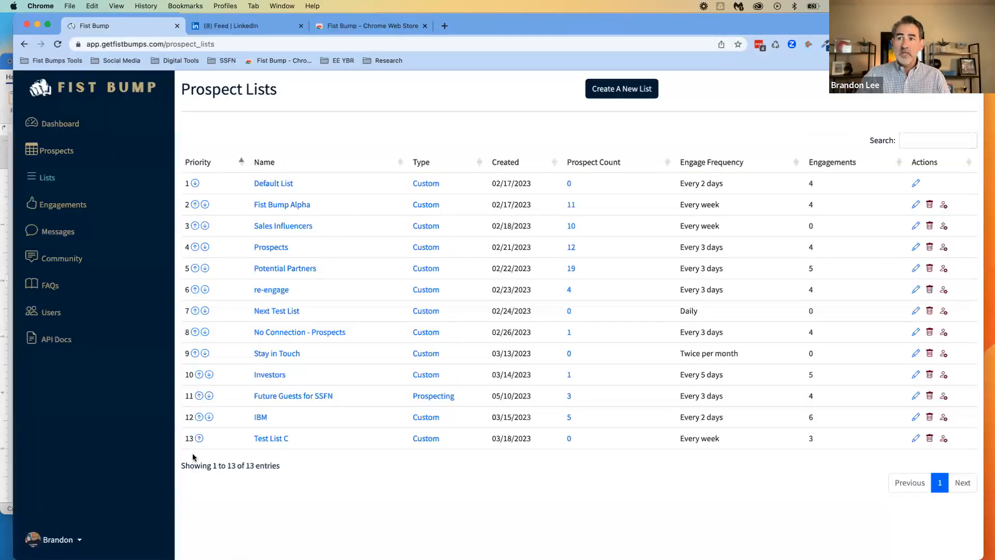
pyautogui.click(199, 418)
pyautogui.click(199, 397)
pyautogui.click(199, 375)
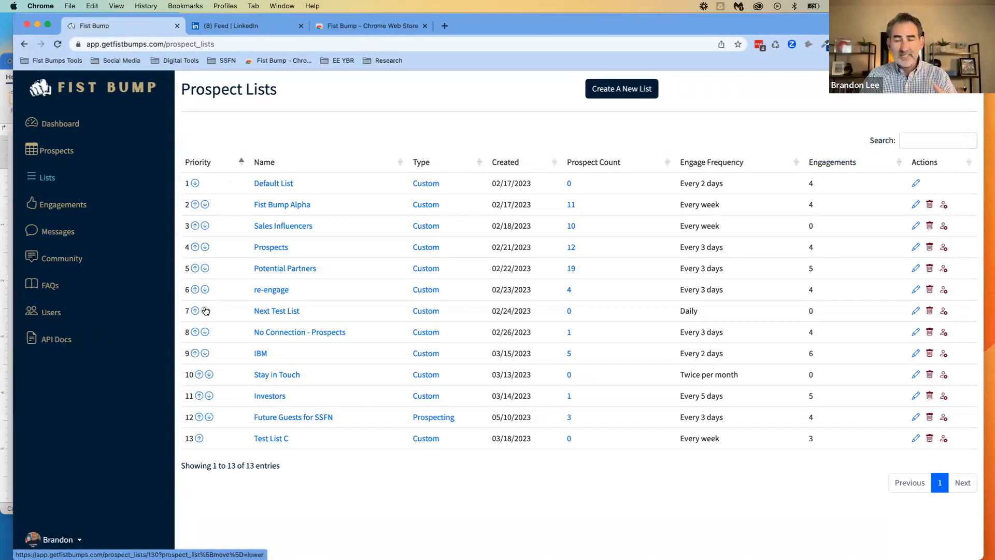
pyautogui.click(196, 357)
pyautogui.click(195, 331)
pyautogui.click(195, 311)
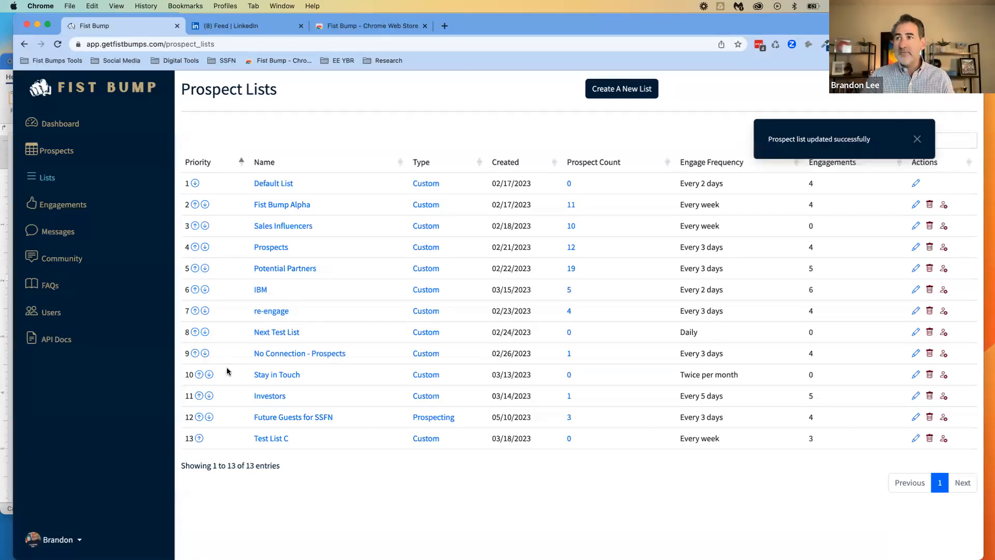
# Glance at the LinkedIn feed again, return to the prospect lists and start creating a new list
pyautogui.click(247, 26)
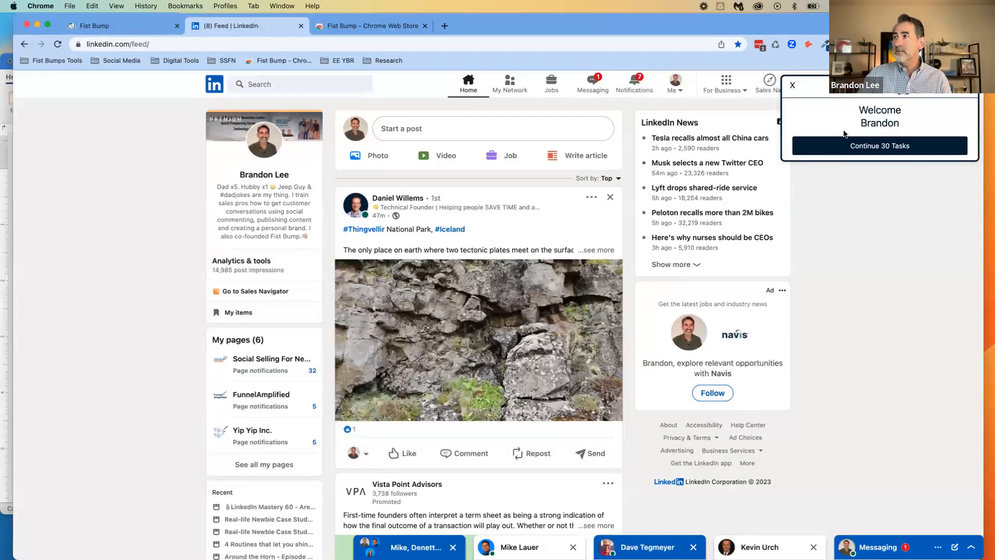
pyautogui.click(123, 27)
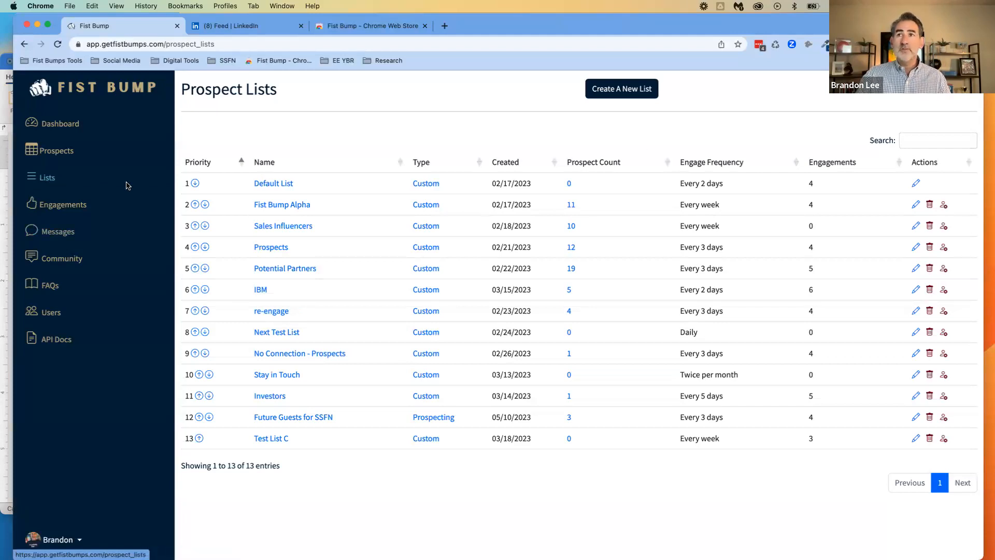
pyautogui.click(604, 90)
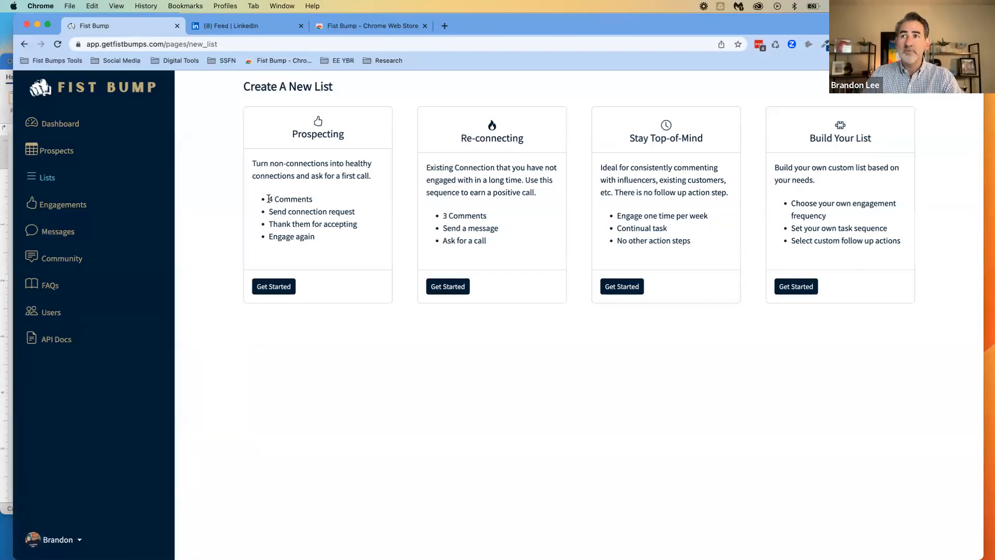
# Examine the task sequence of the Prospecting template, from the comments and connection request to the thank-you message
pyautogui.moveTo(269, 198); pyautogui.dragTo(327, 201)
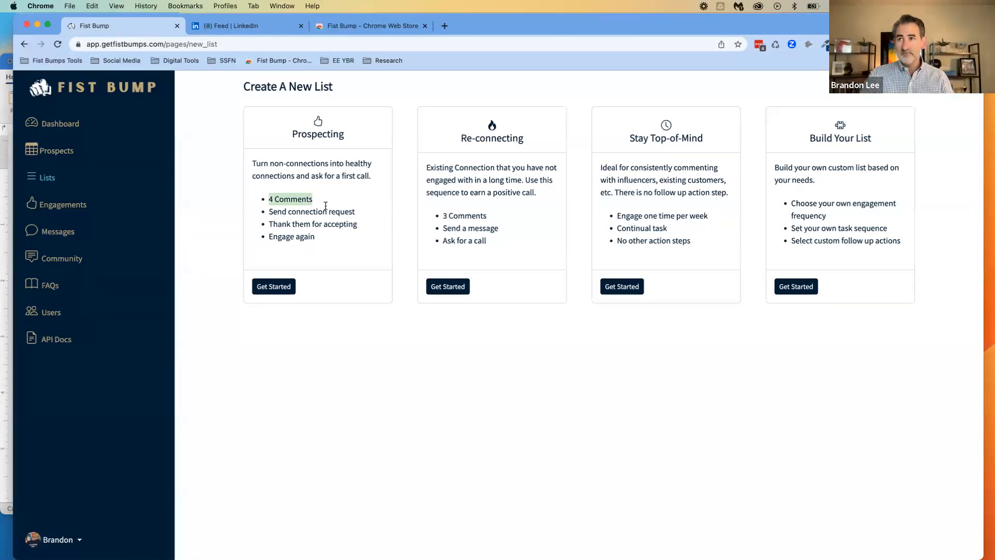
pyautogui.click(289, 213)
pyautogui.moveTo(268, 211); pyautogui.dragTo(351, 210)
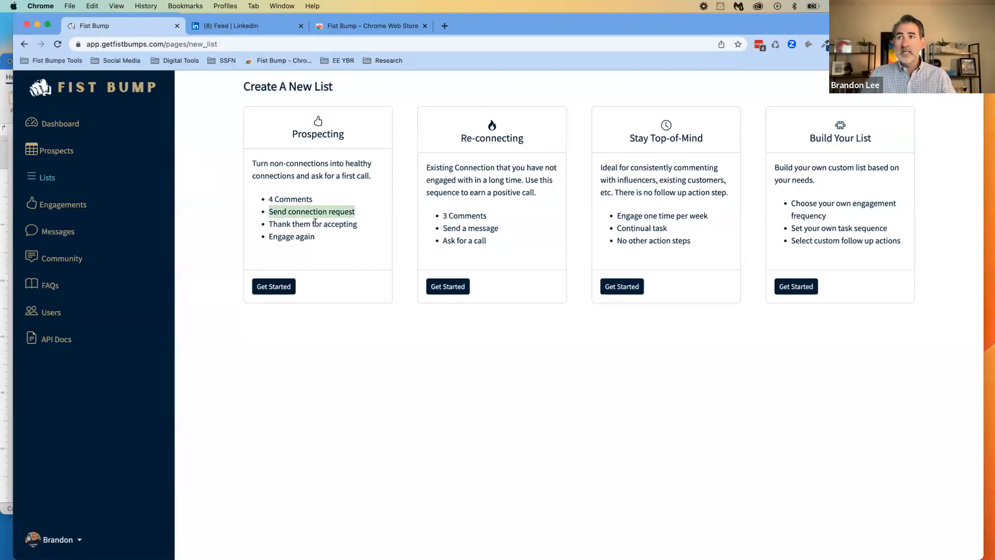
pyautogui.click(280, 225)
pyautogui.moveTo(269, 224); pyautogui.dragTo(375, 225)
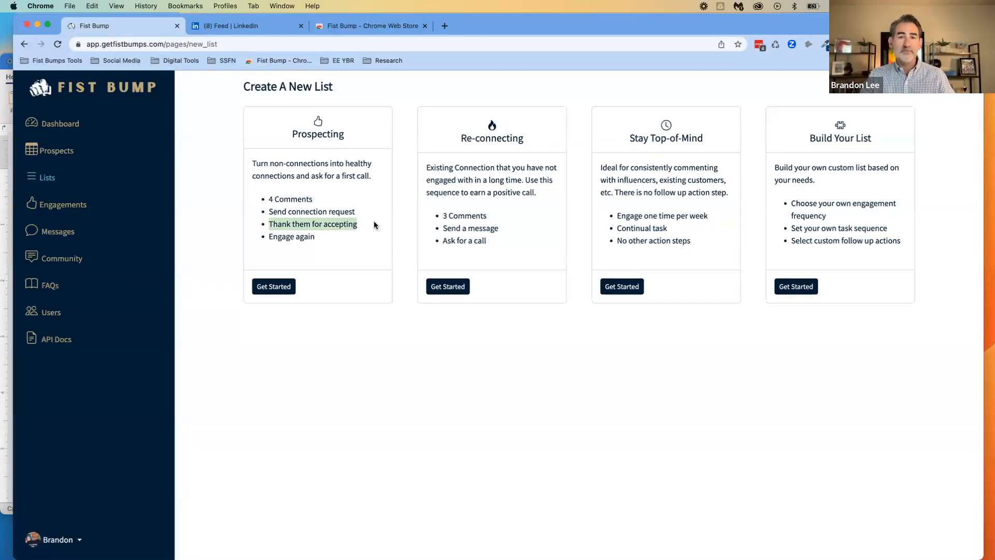
pyautogui.click(371, 221)
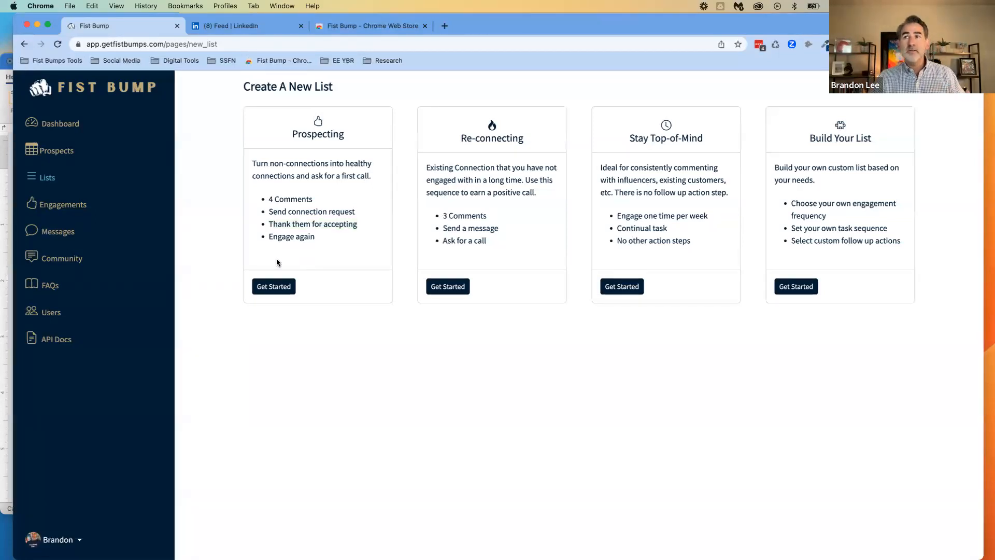
pyautogui.click(322, 254)
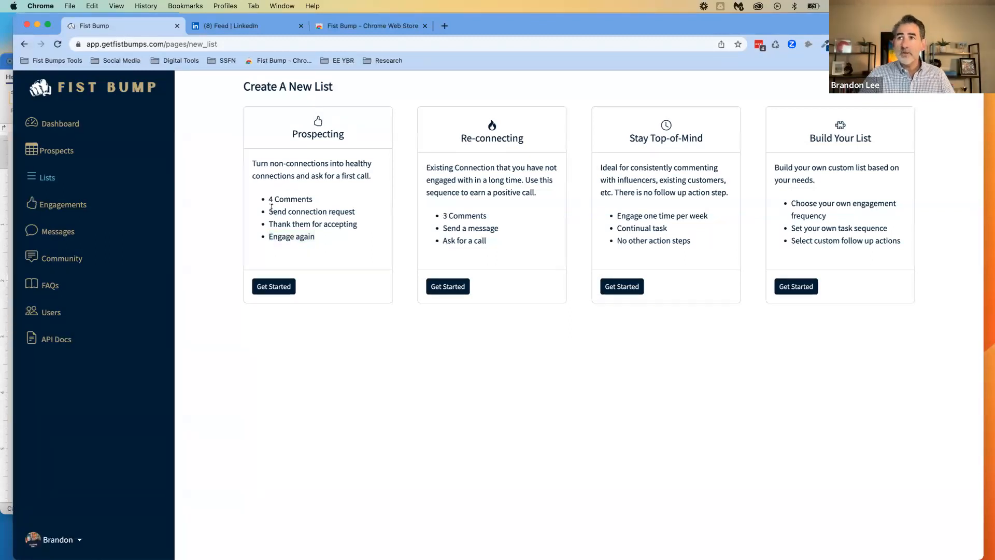
pyautogui.moveTo(267, 198); pyautogui.dragTo(335, 197)
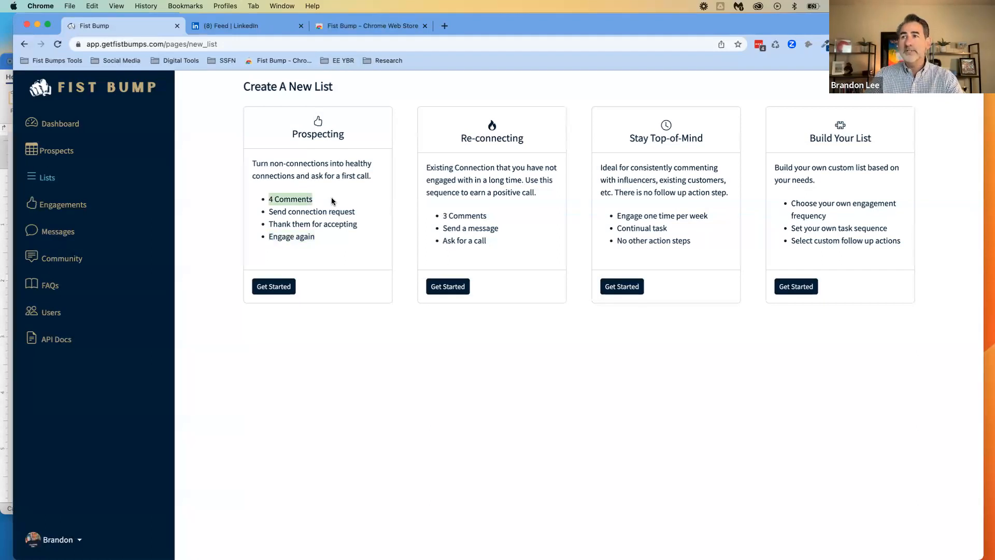
pyautogui.click(331, 202)
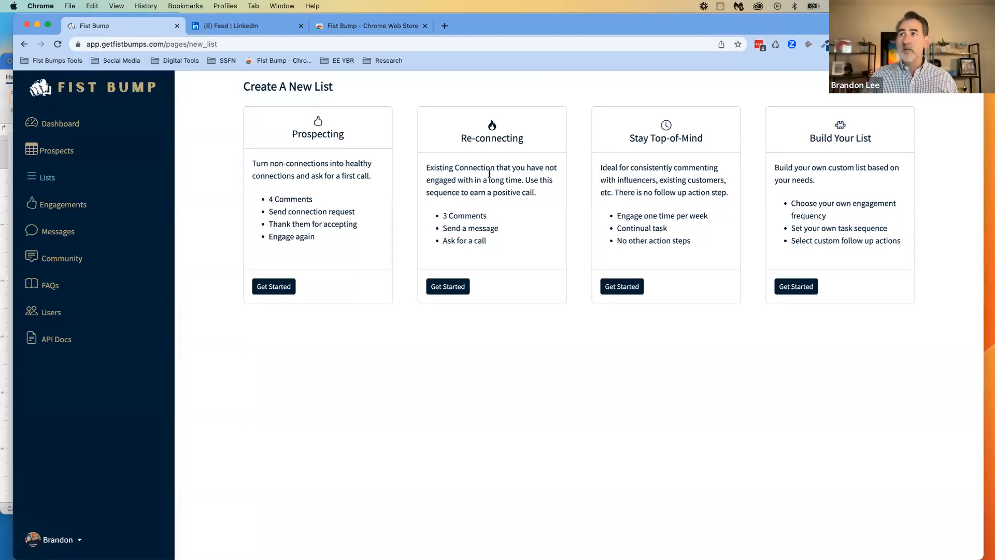
# Examine the task sequences described for the Re-connecting, Stay Top-of-Mind and Build Your List templates
pyautogui.moveTo(444, 216); pyautogui.dragTo(501, 217)
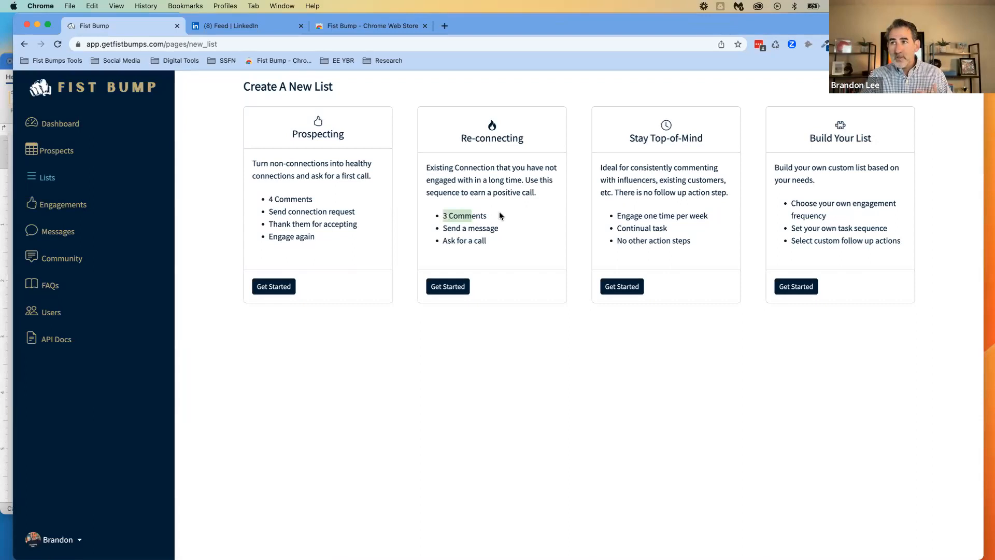
pyautogui.click(446, 235)
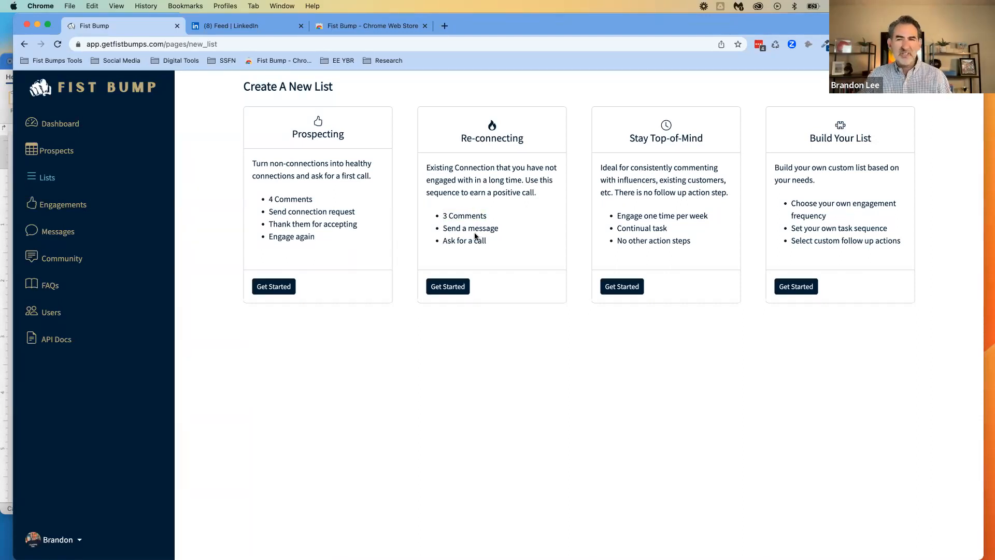
pyautogui.moveTo(442, 228); pyautogui.dragTo(512, 229)
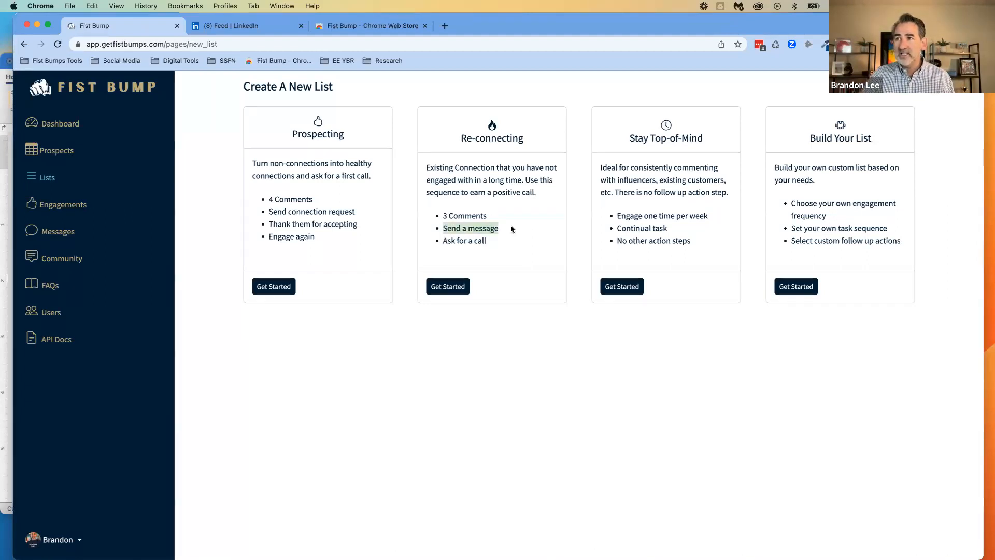
pyautogui.click(485, 235)
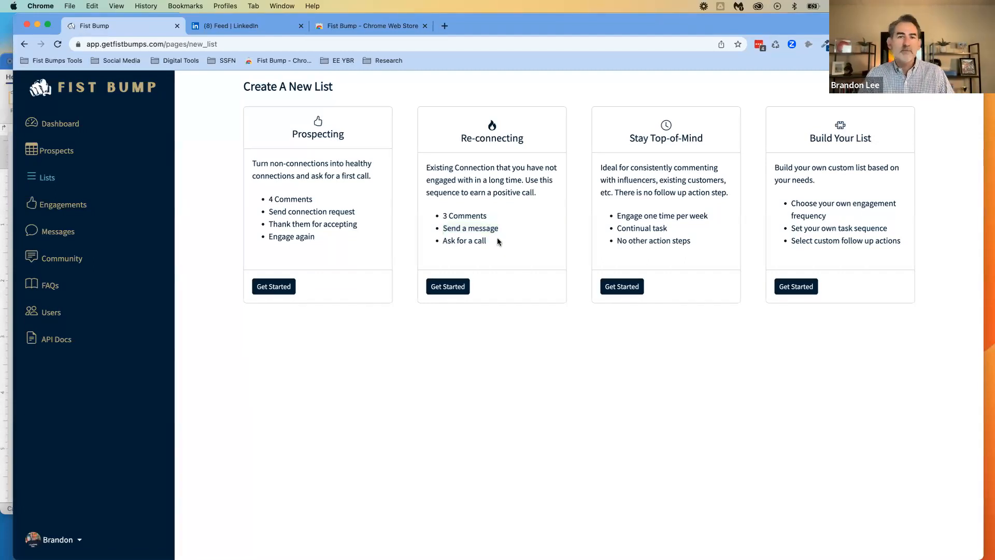
pyautogui.moveTo(492, 240); pyautogui.dragTo(443, 241)
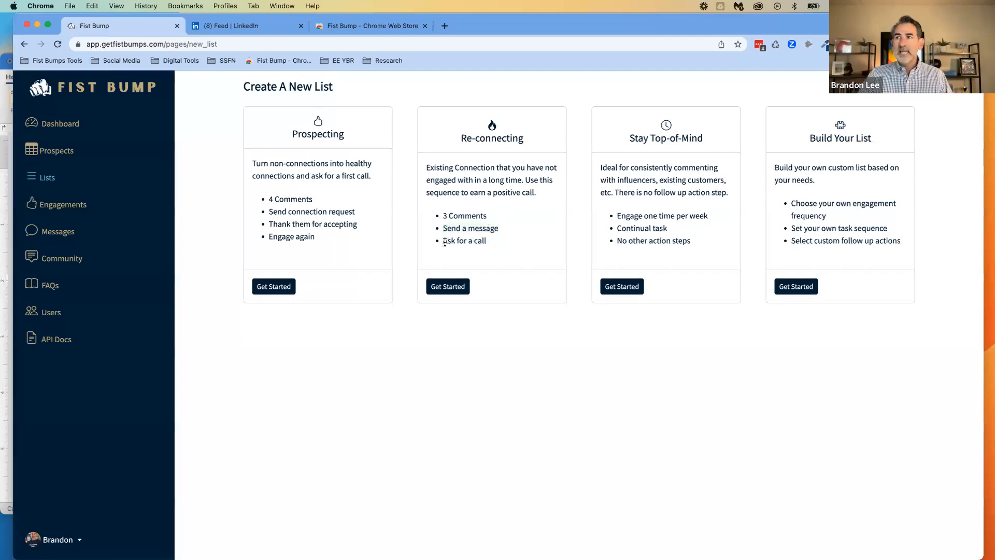
pyautogui.click(492, 257)
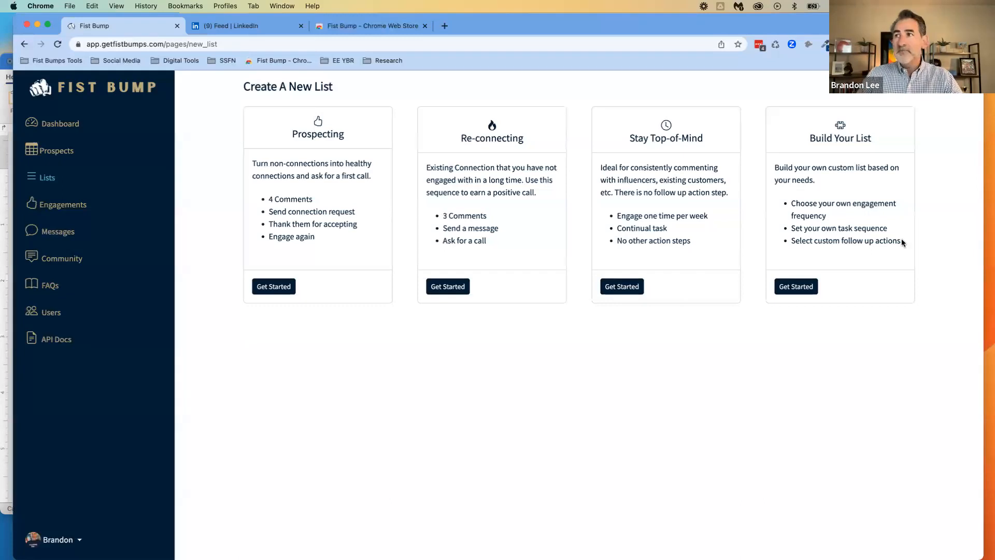
pyautogui.tripleClick(627, 216)
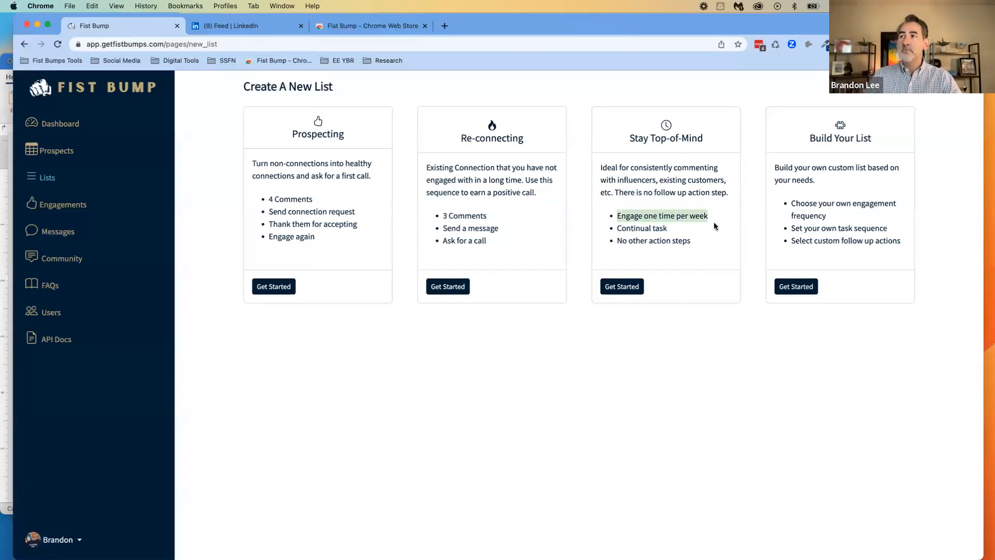
pyautogui.click(672, 234)
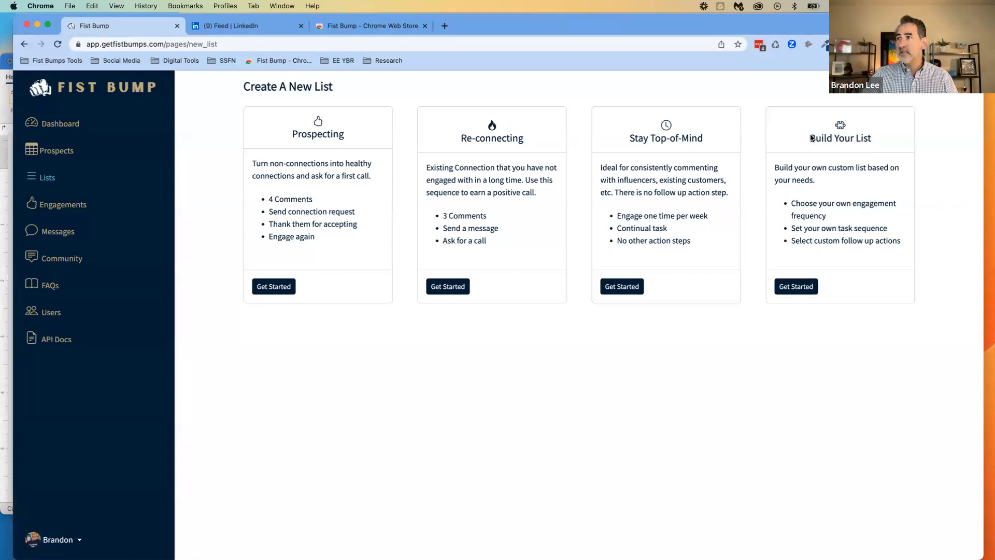
pyautogui.moveTo(815, 151); pyautogui.dragTo(853, 248)
pyautogui.click(835, 248)
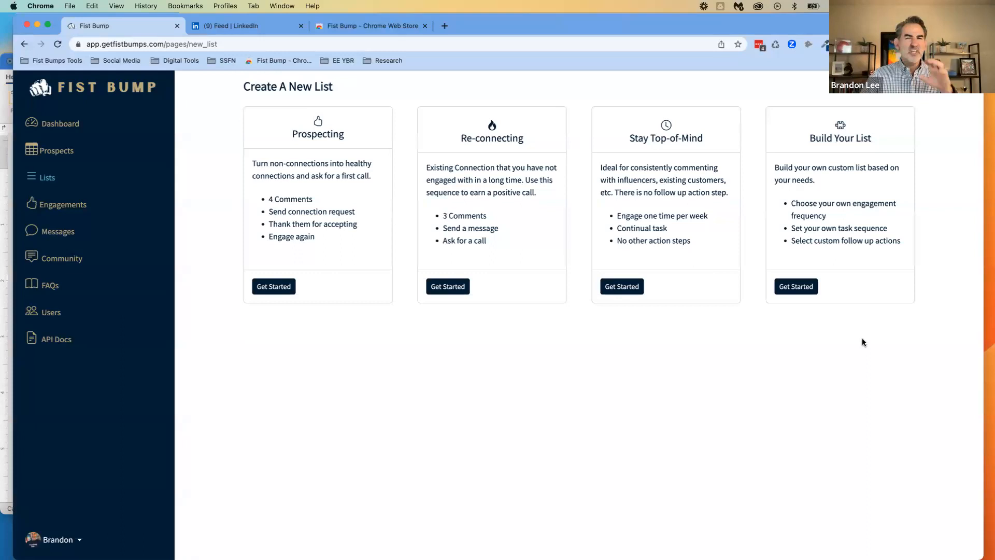
# Start a custom list from the Build Your List template, name it Demo List and view the Engagement Frequency help
pyautogui.click(796, 287)
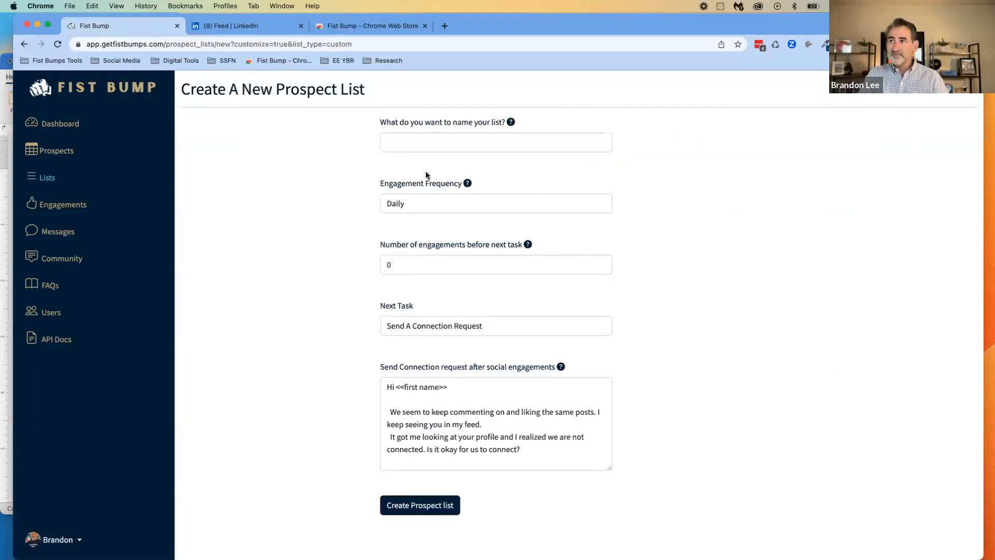
pyautogui.click(425, 142)
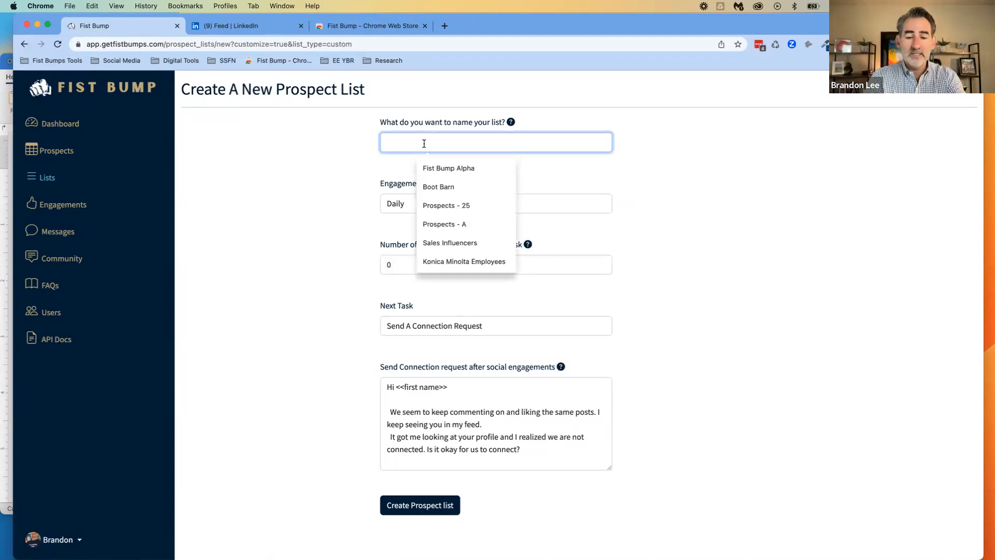
pyautogui.write('Demo List')
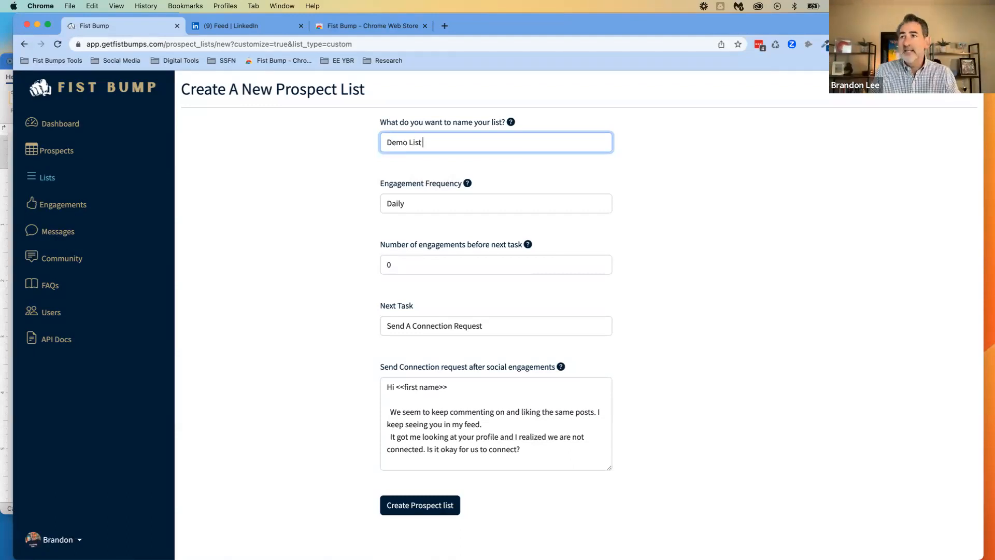
pyautogui.click(418, 229)
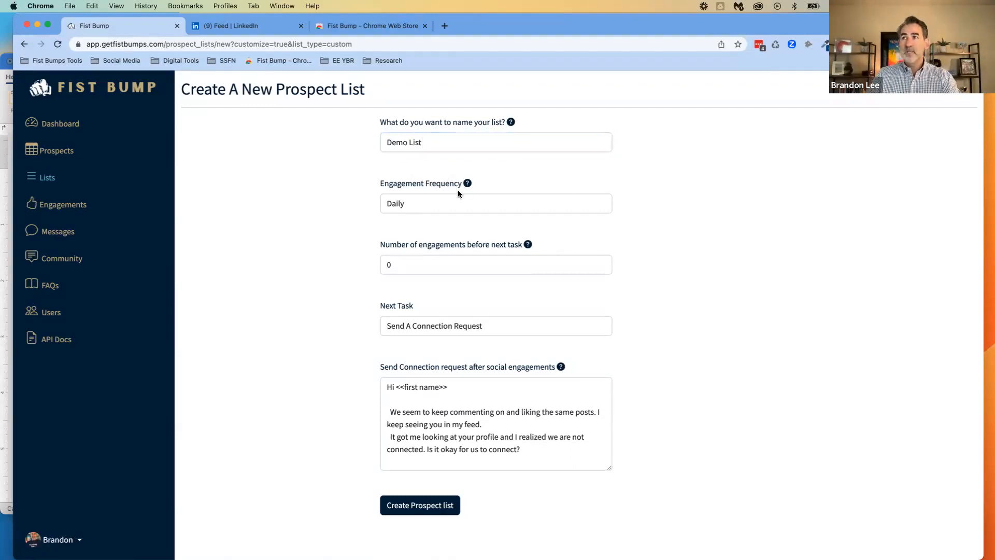
pyautogui.moveTo(468, 184)
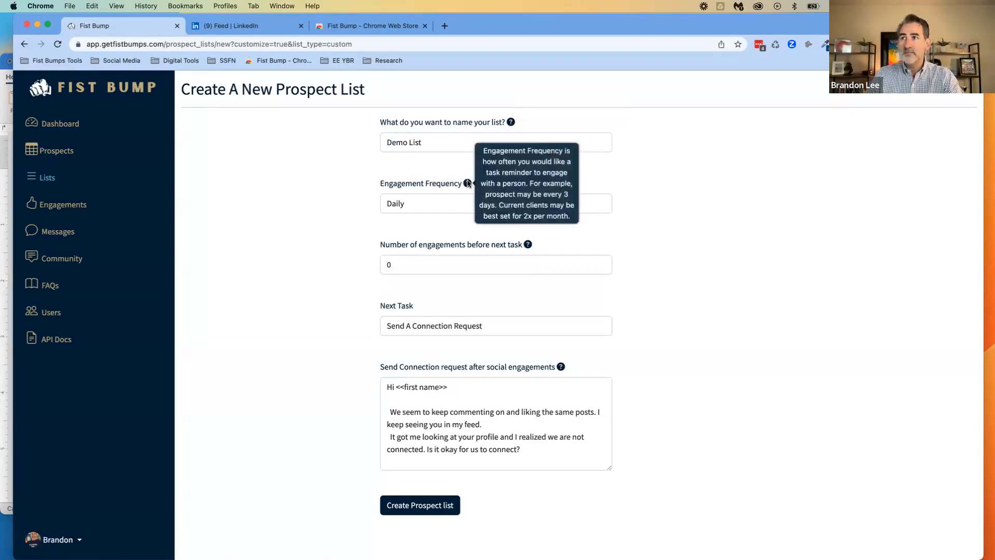
# Review the available Engagement Frequency options and the field's help text for the new list
pyautogui.moveTo(562, 372)
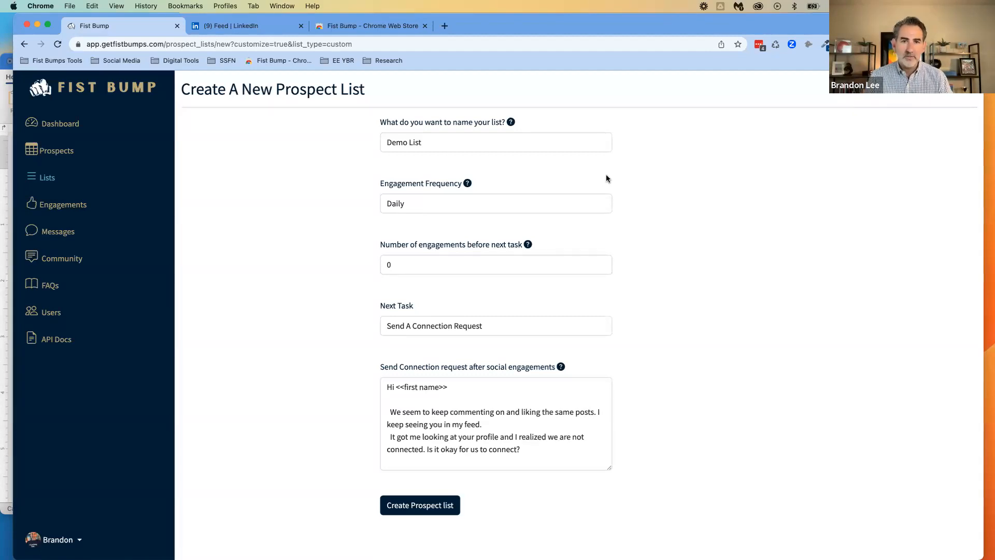
pyautogui.click(439, 208)
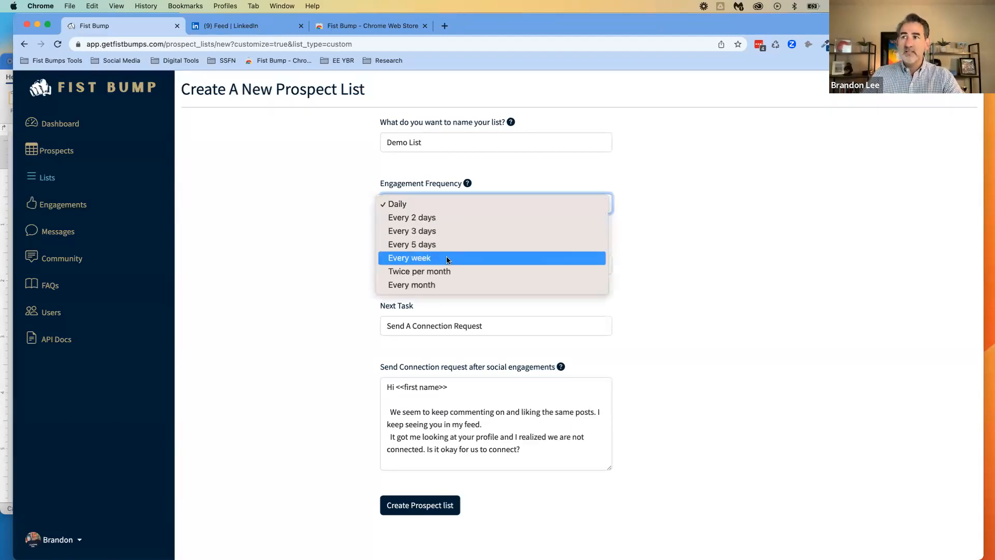
pyautogui.click(327, 263)
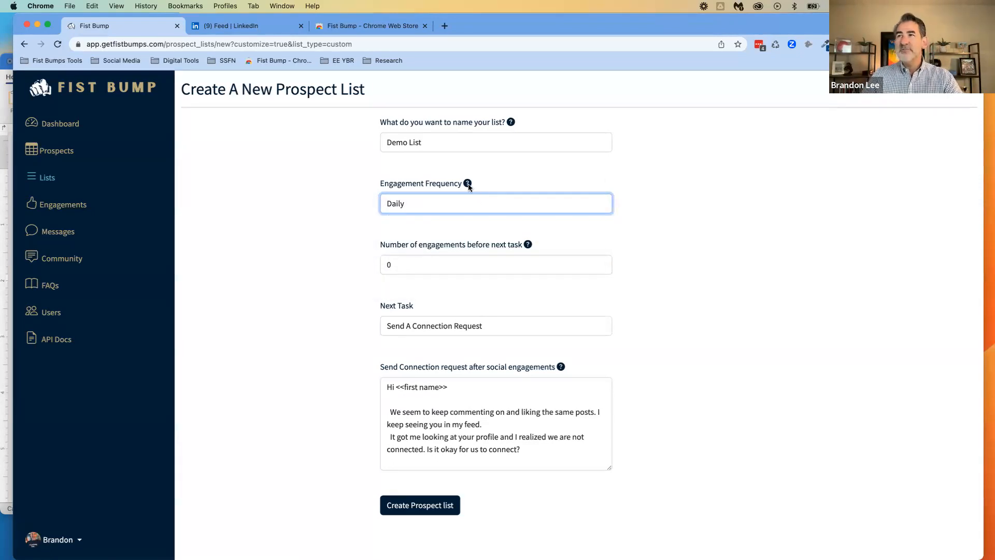
pyautogui.moveTo(469, 185)
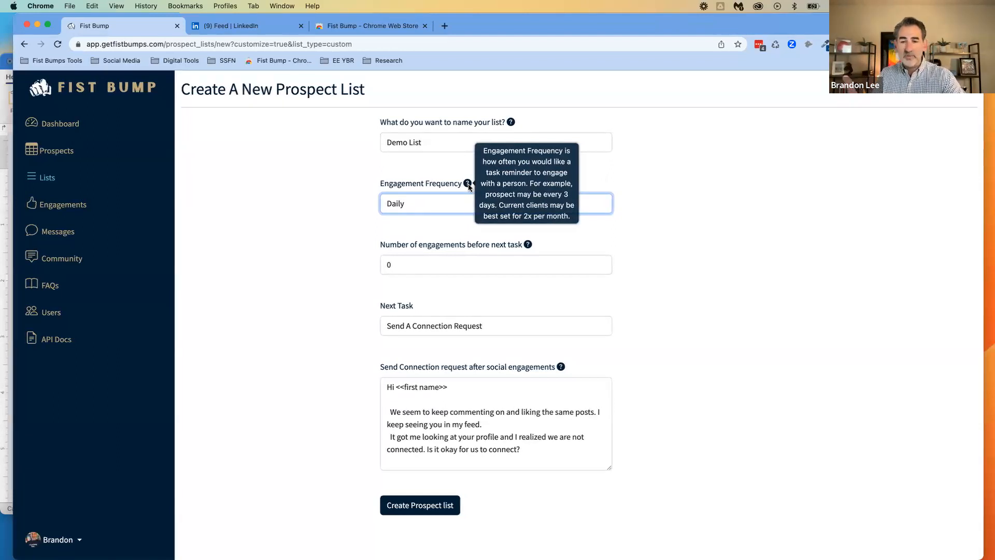
pyautogui.click(287, 237)
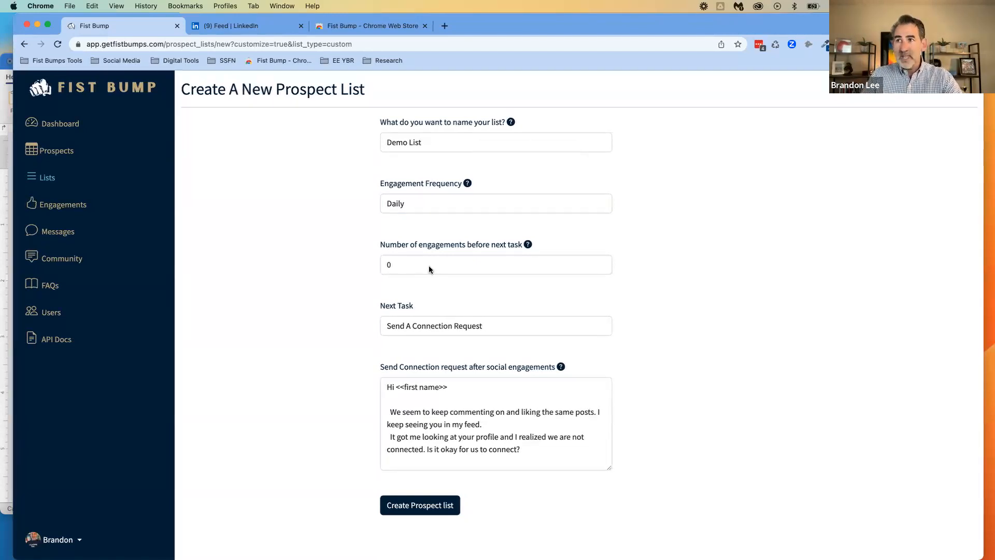
# Read the help on the number of engagements before the next task and set that number to 4
pyautogui.moveTo(528, 245)
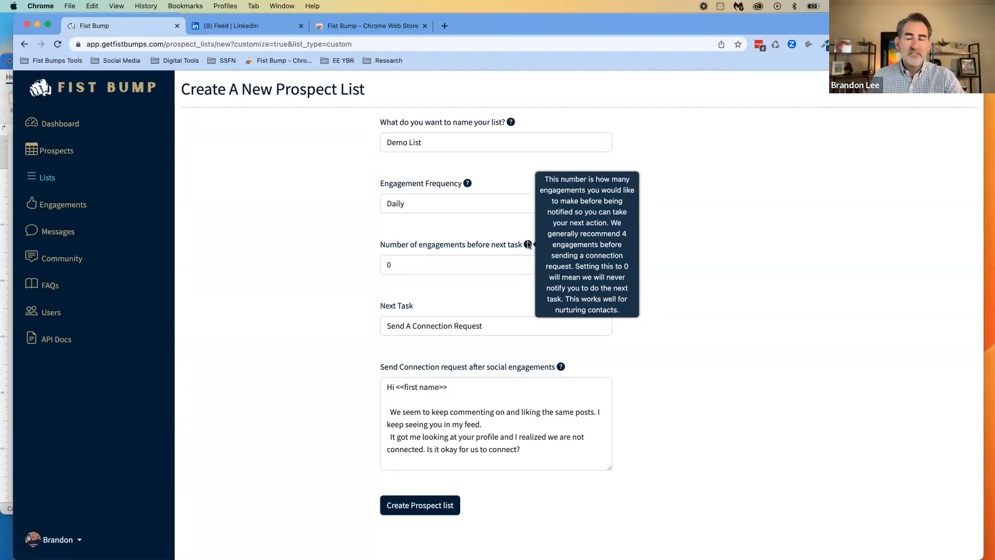
pyautogui.click(464, 263)
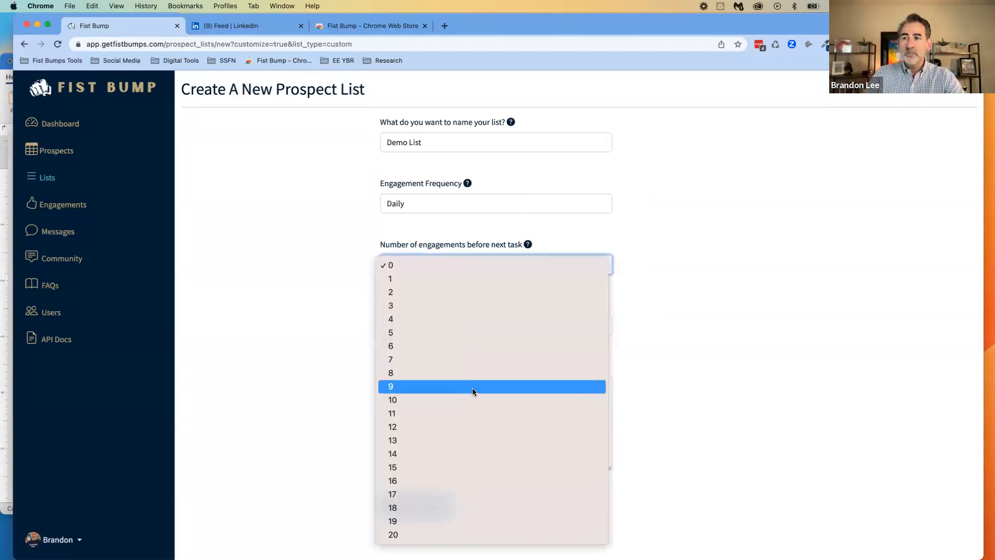
pyautogui.click(281, 313)
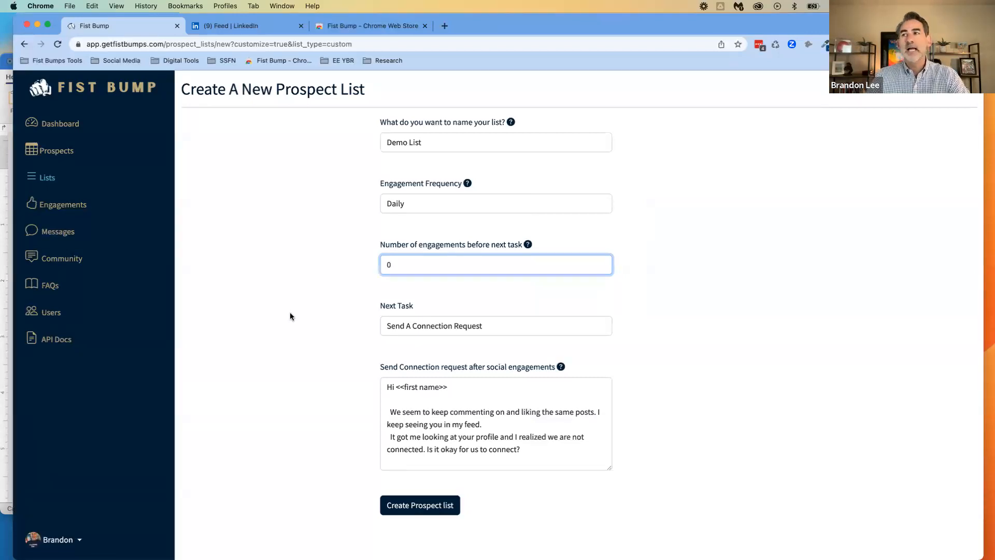
pyautogui.click(398, 269)
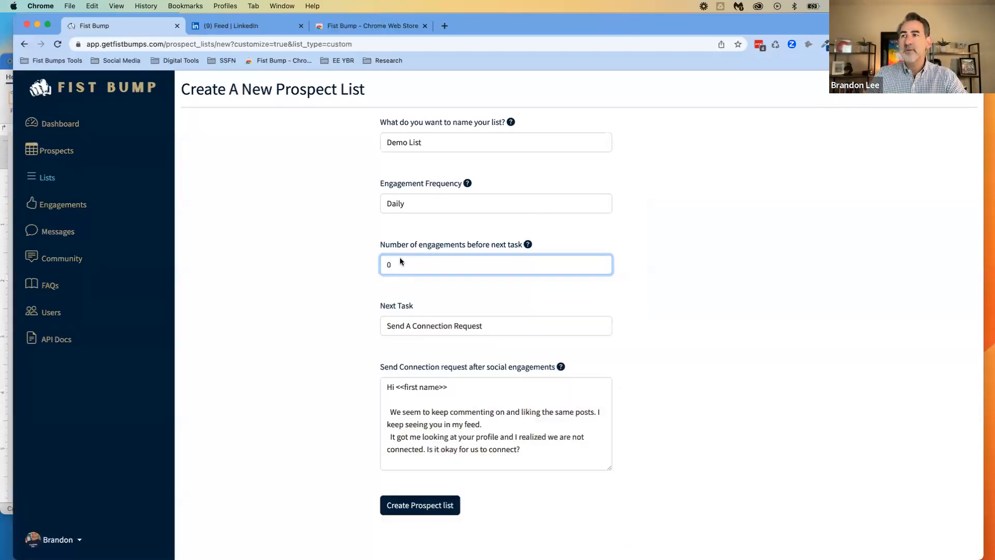
pyautogui.click(399, 257)
pyautogui.click(475, 266)
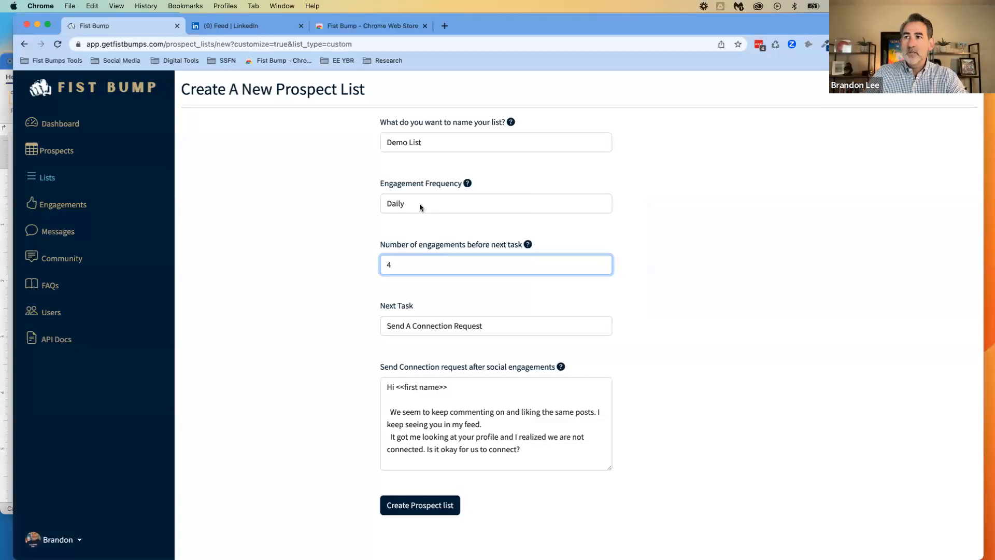
# Set the engagement frequency to every 5 days and keep Send A Connection Request as the next task
pyautogui.click(422, 208)
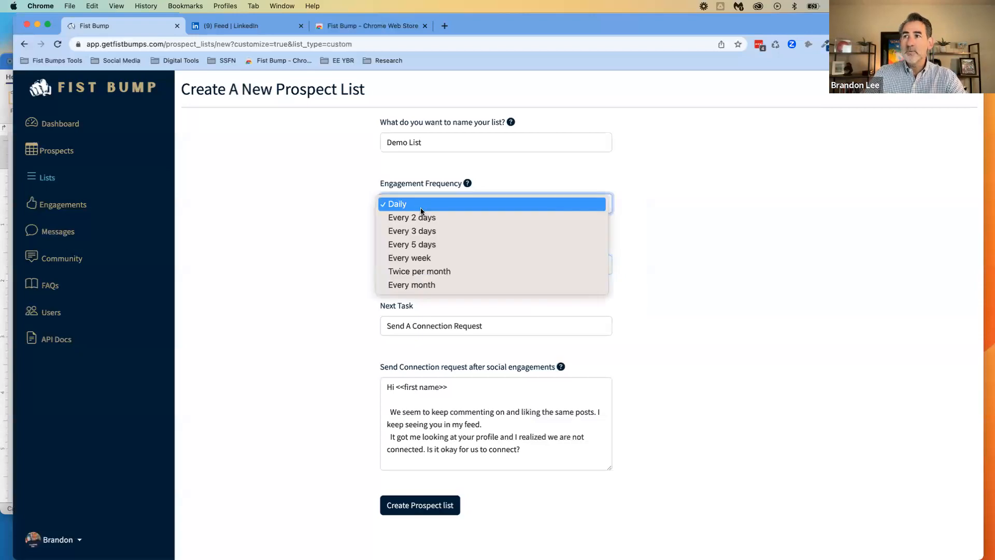
pyautogui.click(423, 244)
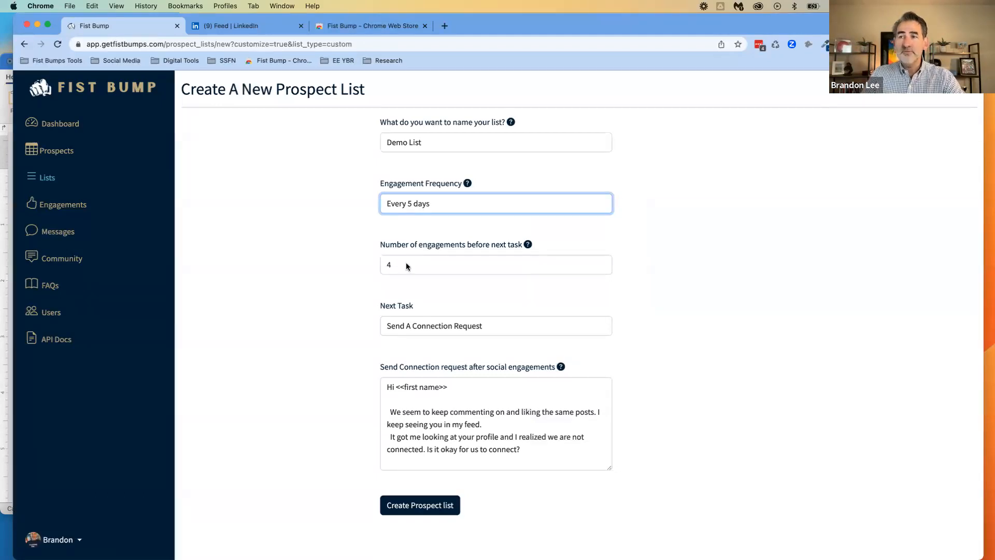
pyautogui.click(420, 326)
pyautogui.click(423, 327)
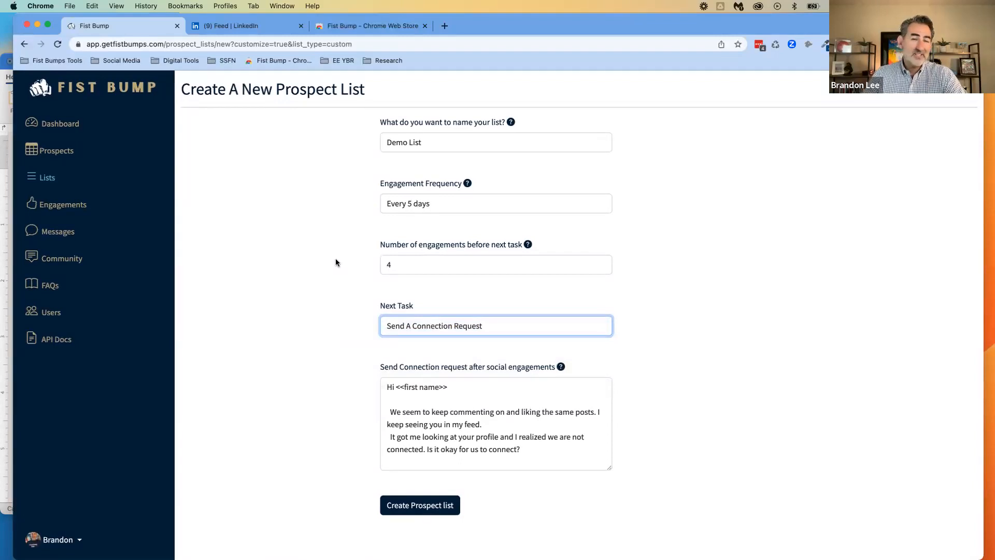
pyautogui.click(327, 280)
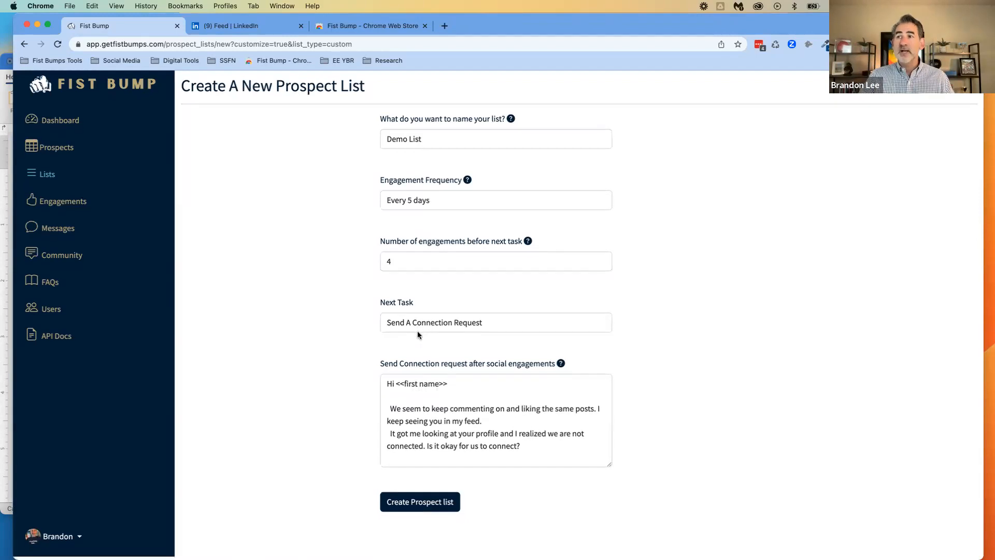
# Insert a blank line between the two body paragraphs of the connection request message and remove one leading space before "It got me looking"
pyautogui.moveTo(511, 454); pyautogui.dragTo(363, 393)
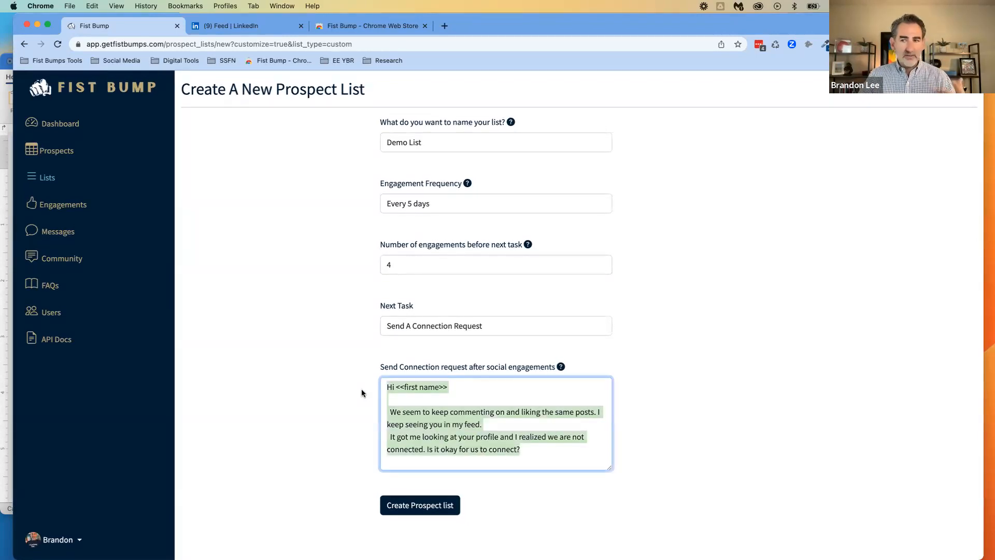
pyautogui.click(357, 396)
pyautogui.click(495, 428)
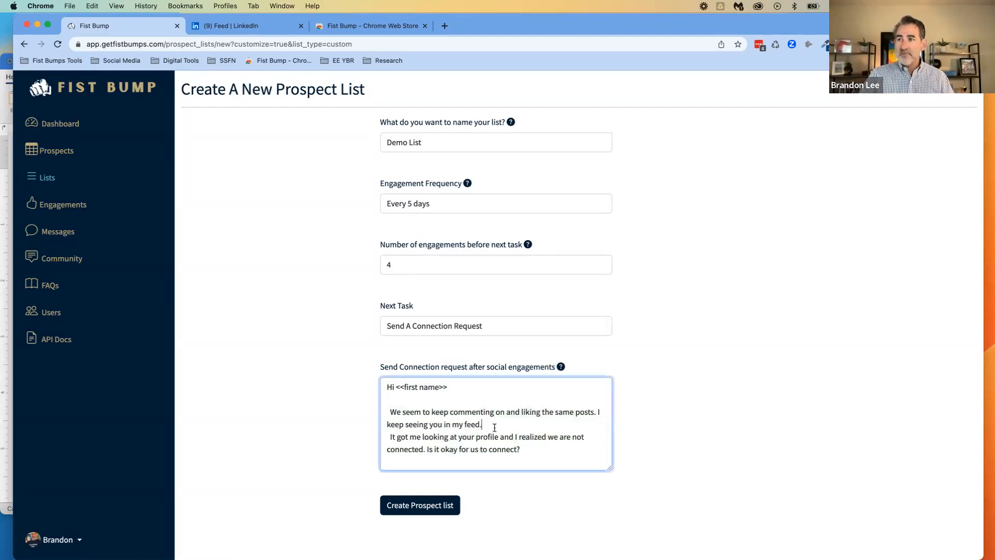
pyautogui.press('Return')
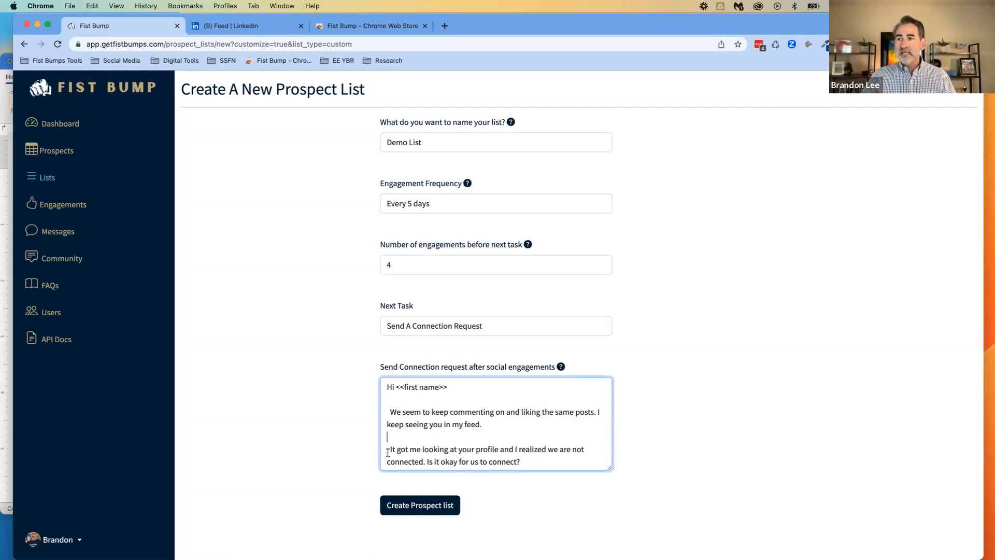
pyautogui.press('BackSpace')
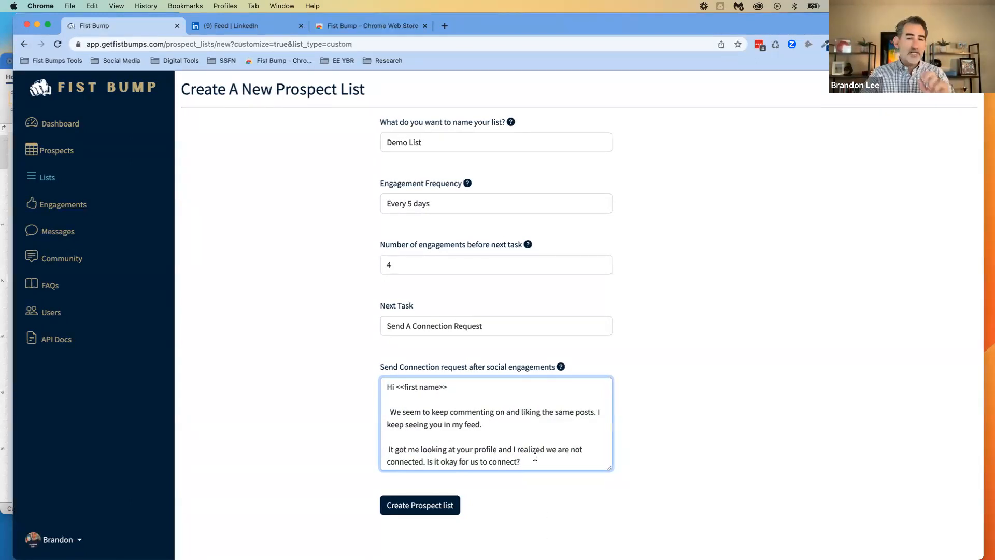
pyautogui.scroll(-1, 534, 456)
pyautogui.scroll(-2, 534, 458)
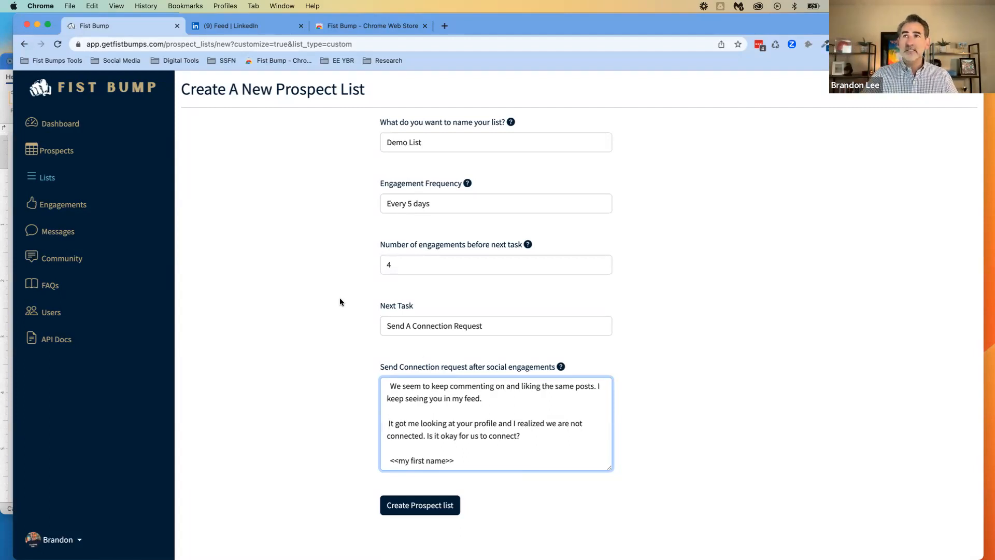
# Switch to LinkedIn, continue the pending Fist Bump tasks, examine the first prospect's engagement task and return to the new list form
pyautogui.click(260, 25)
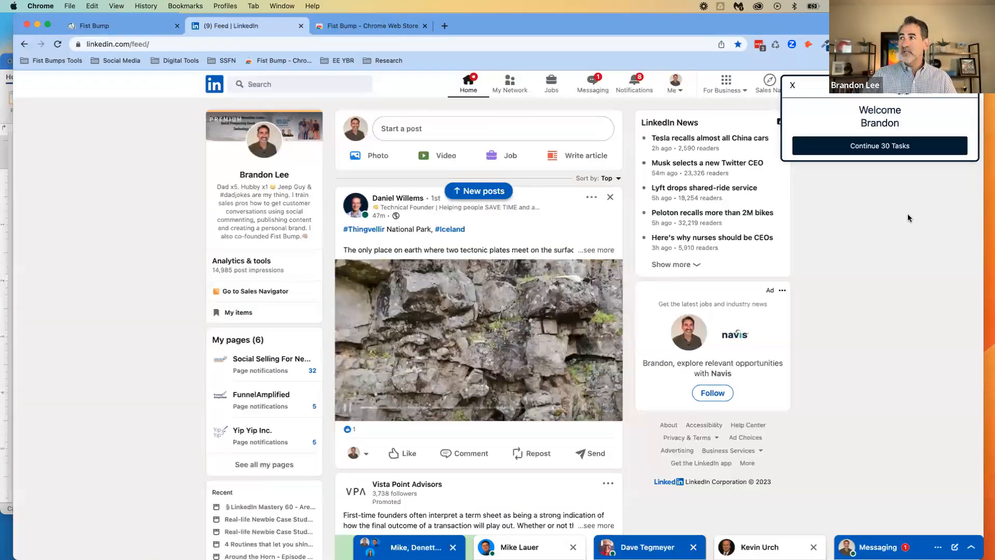
pyautogui.click(855, 146)
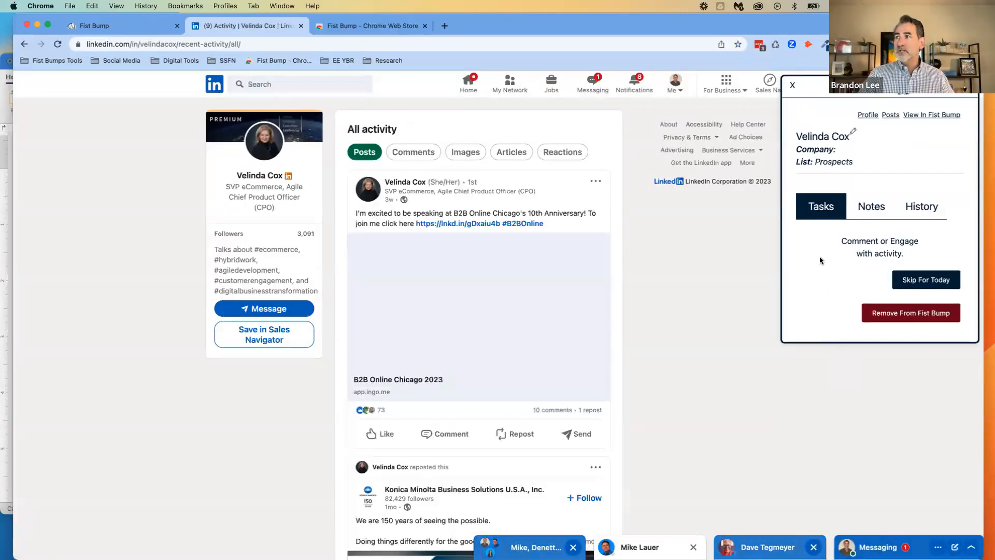
pyautogui.moveTo(844, 240); pyautogui.dragTo(919, 252)
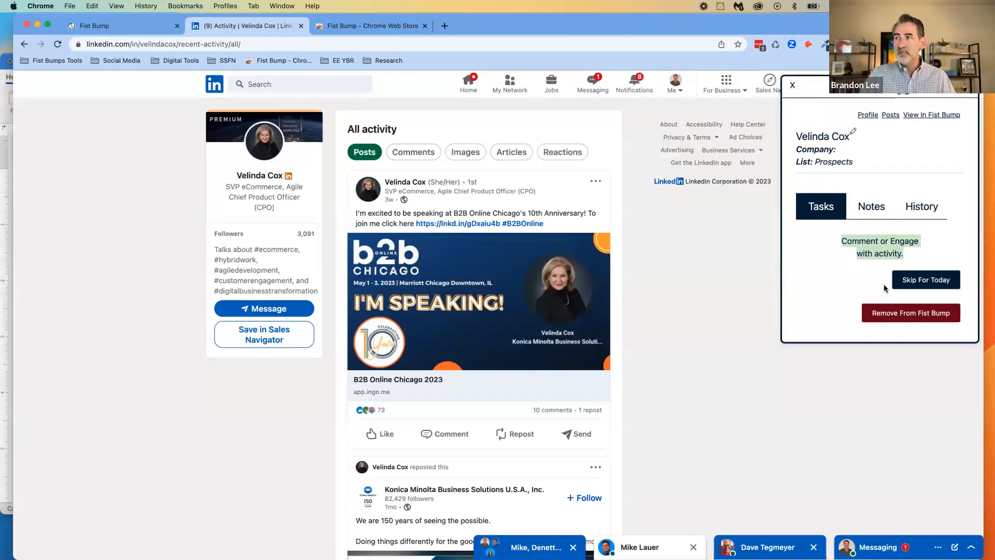
pyautogui.click(125, 26)
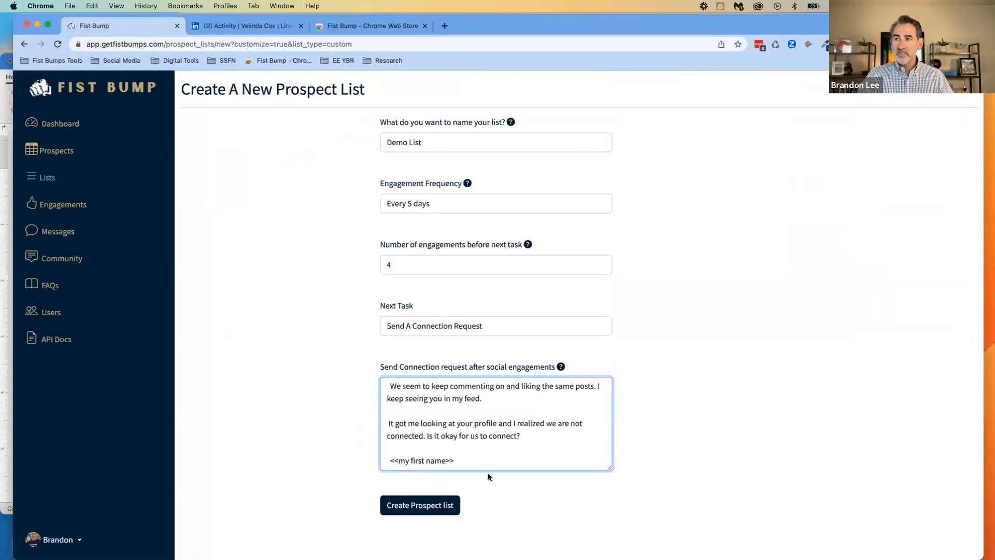
# Remove one leading space before "We seem to keep commenting" in the connection request message and create the prospect list
pyautogui.moveTo(464, 459); pyautogui.dragTo(386, 386)
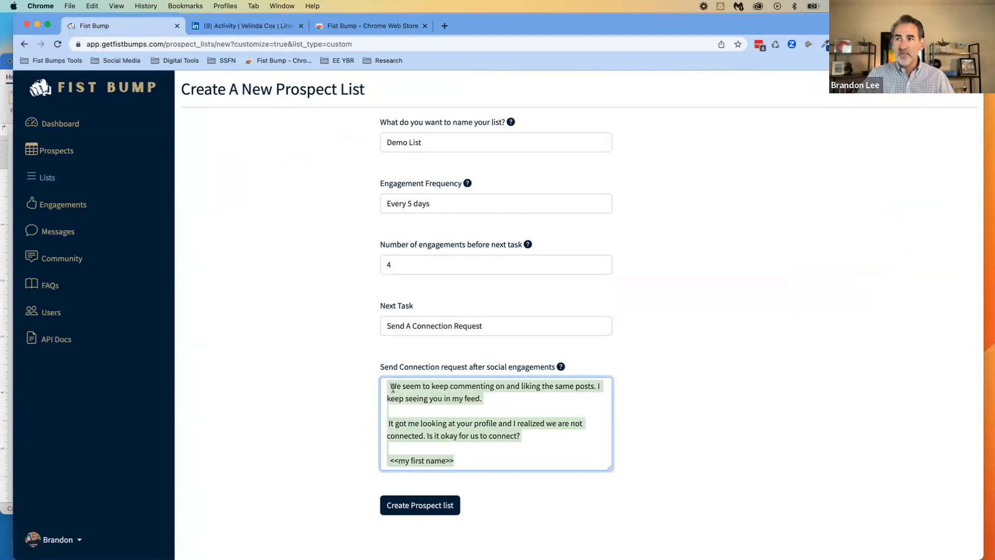
pyautogui.click(392, 388)
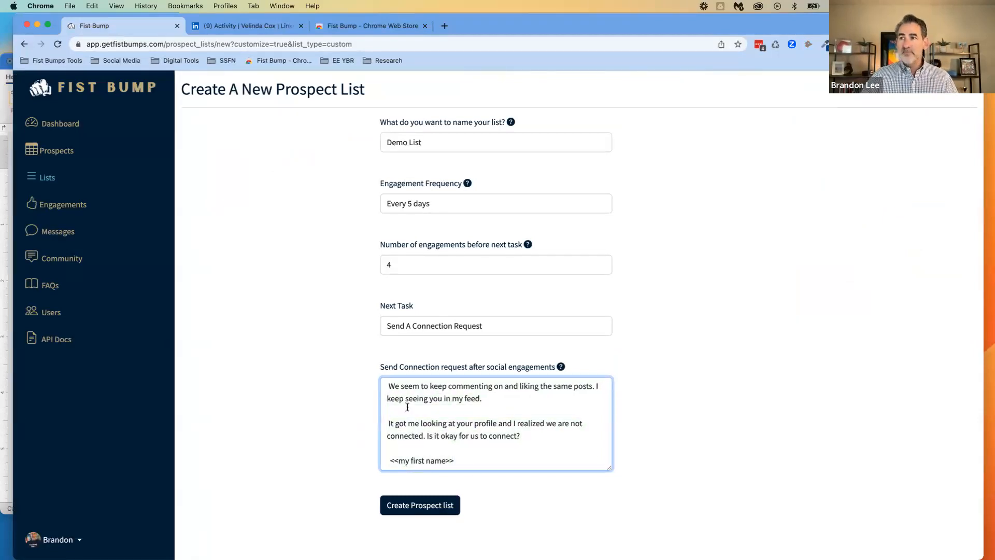
pyautogui.scroll(2, 407, 407)
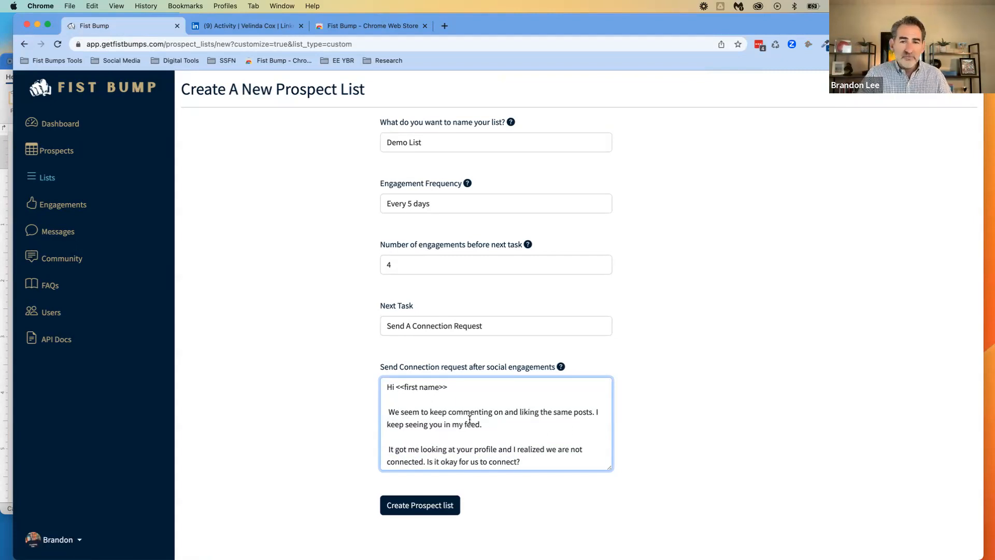
pyautogui.click(497, 424)
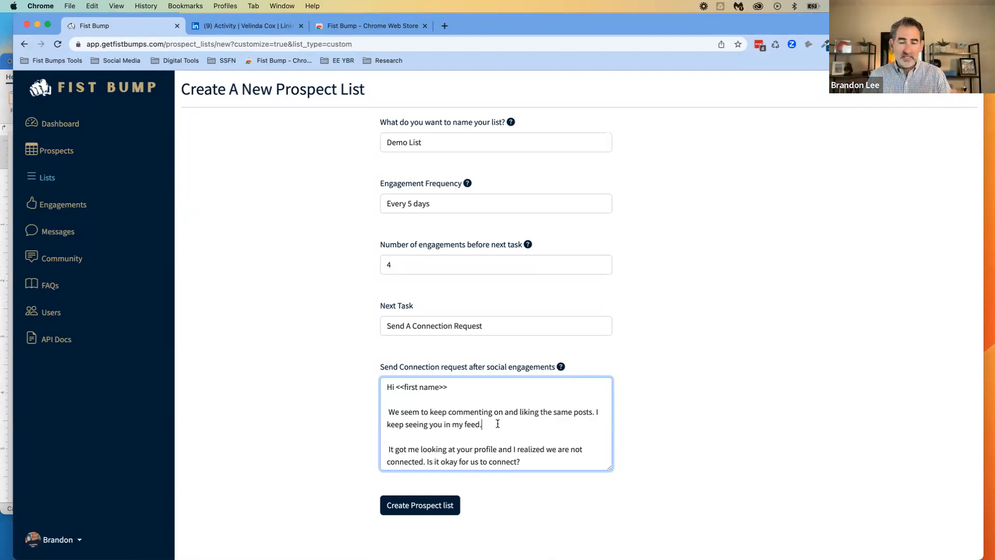
pyautogui.click(529, 460)
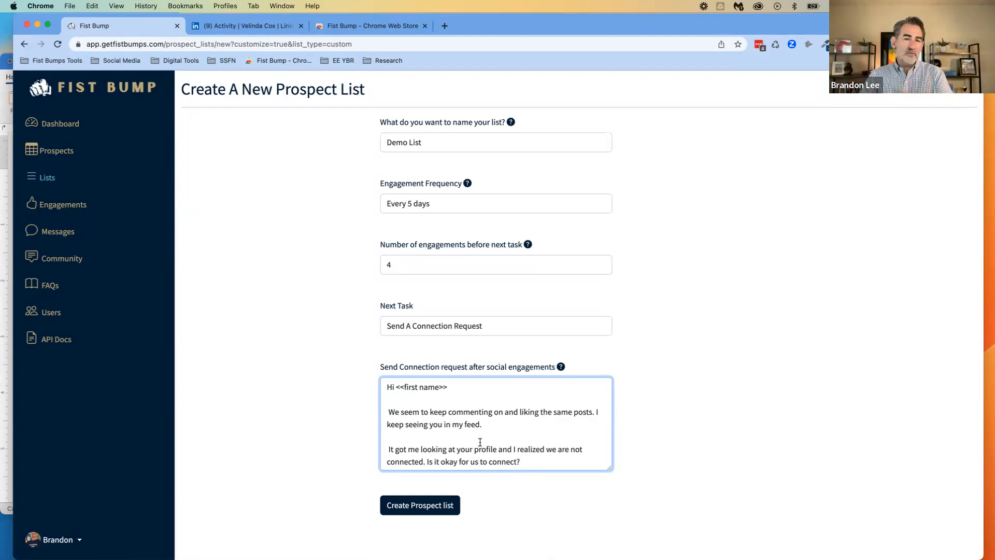
pyautogui.click(430, 514)
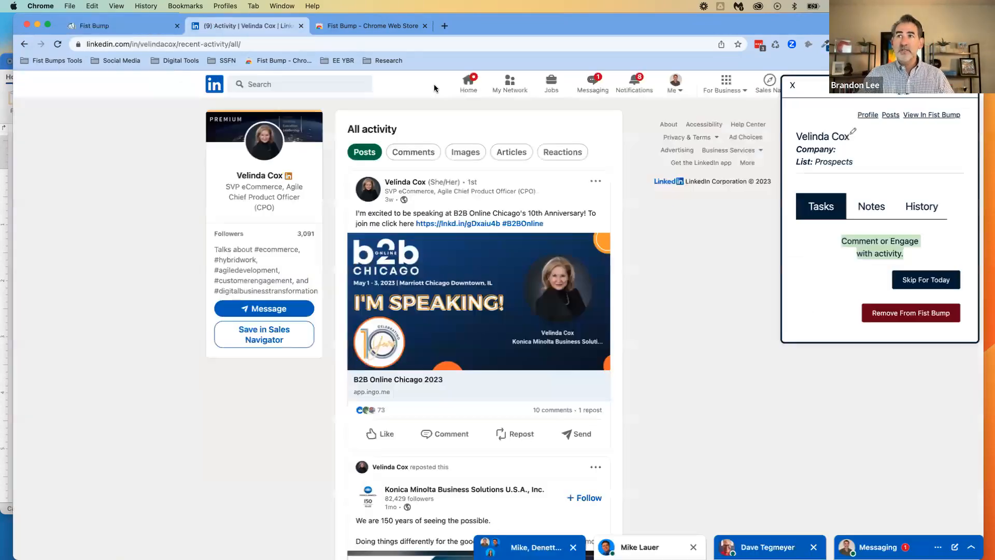
# Switch to LinkedIn, reload the page, open the first recently searched person's profile and clear LinkedIn Connection in the prospect form
pyautogui.click(248, 26)
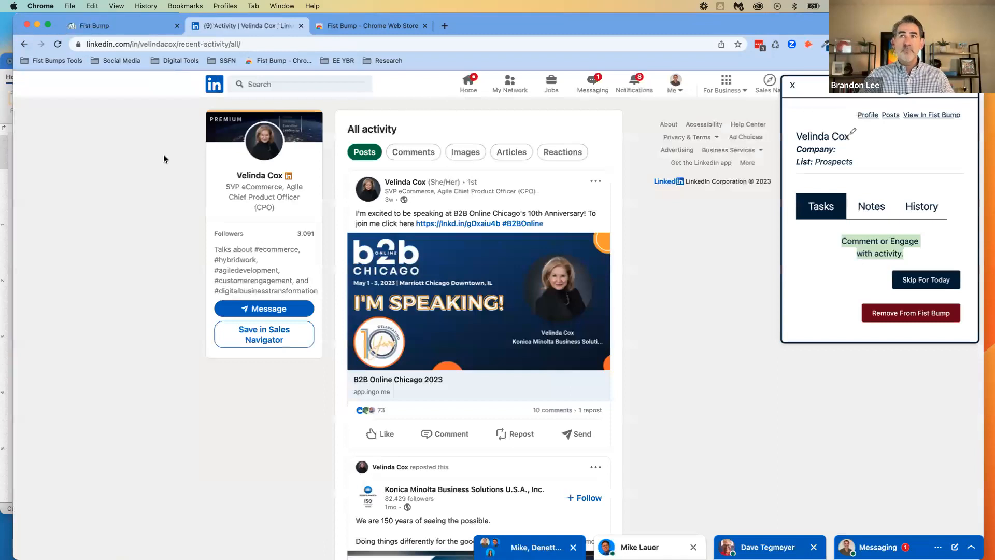
pyautogui.click(57, 44)
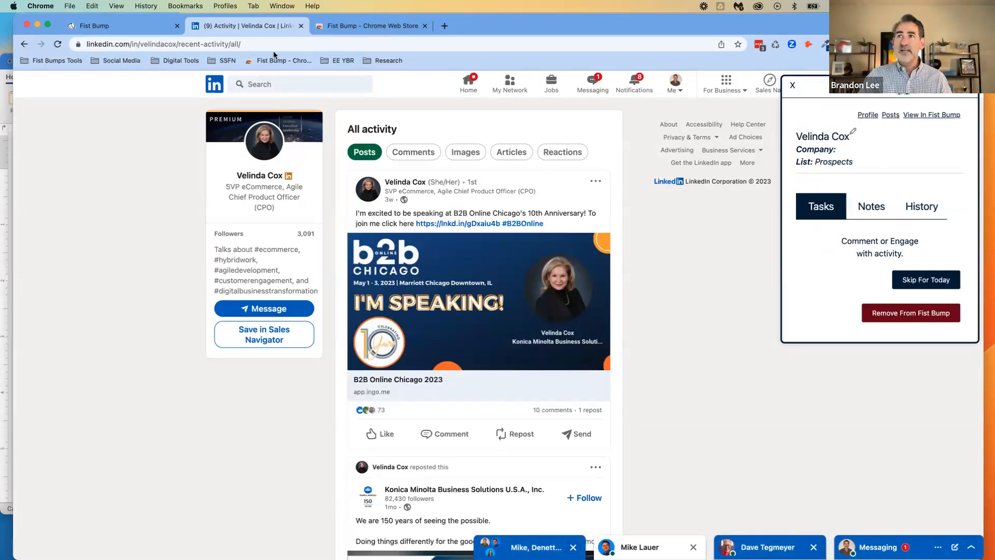
pyautogui.click(271, 84)
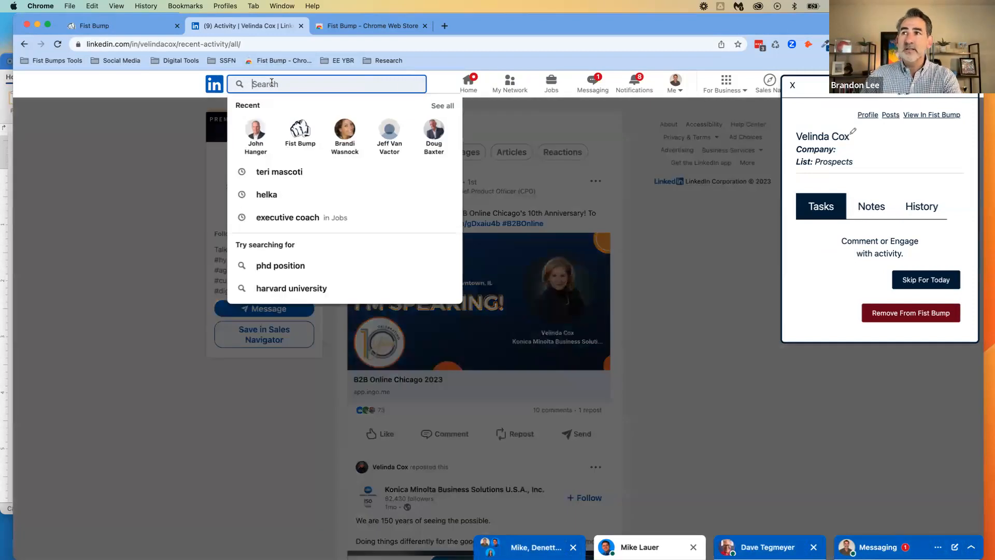
pyautogui.click(256, 134)
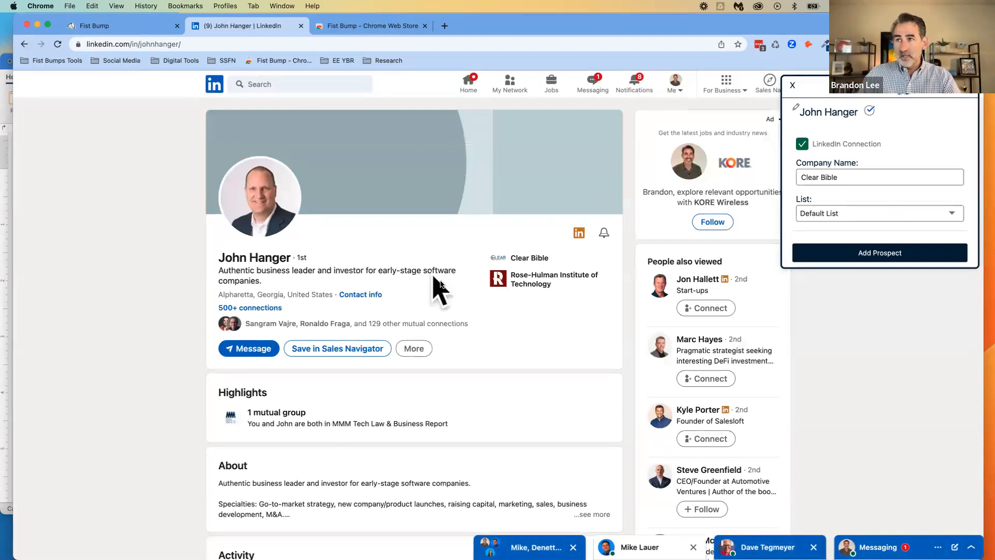
pyautogui.scroll(-1, 433, 283)
pyautogui.scroll(2, 462, 276)
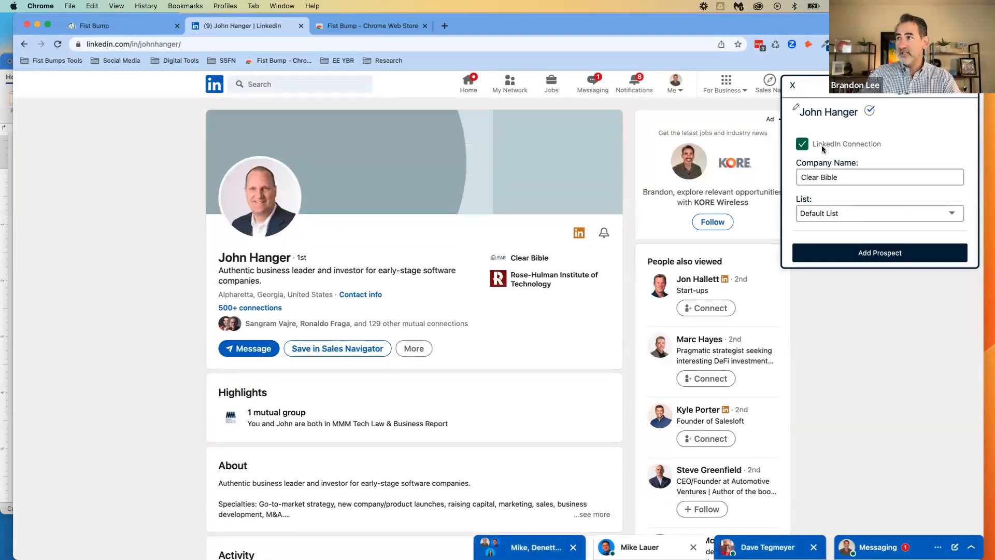
pyautogui.moveTo(817, 145); pyautogui.dragTo(881, 145)
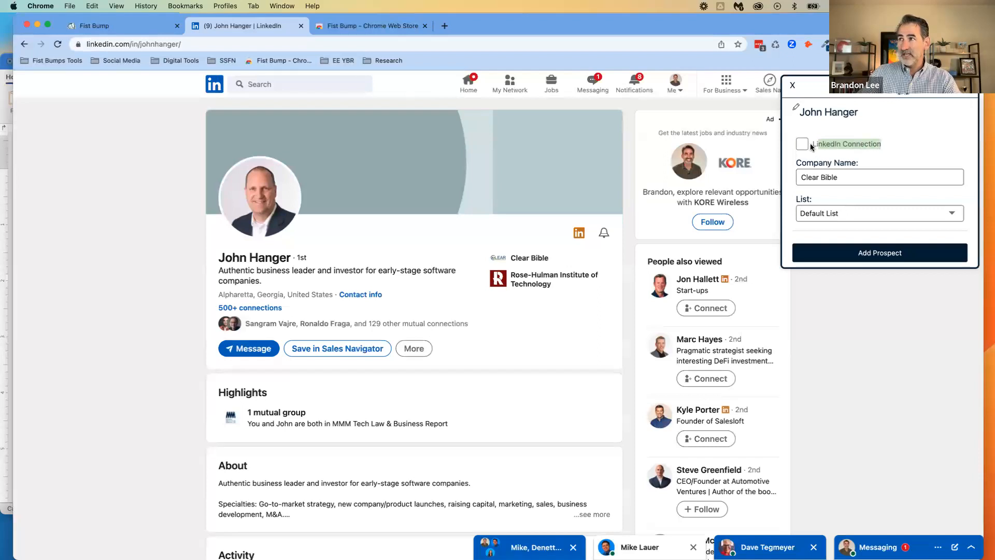
# Mark the profile's contact as a LinkedIn Connection in the prospect form
pyautogui.click(802, 143)
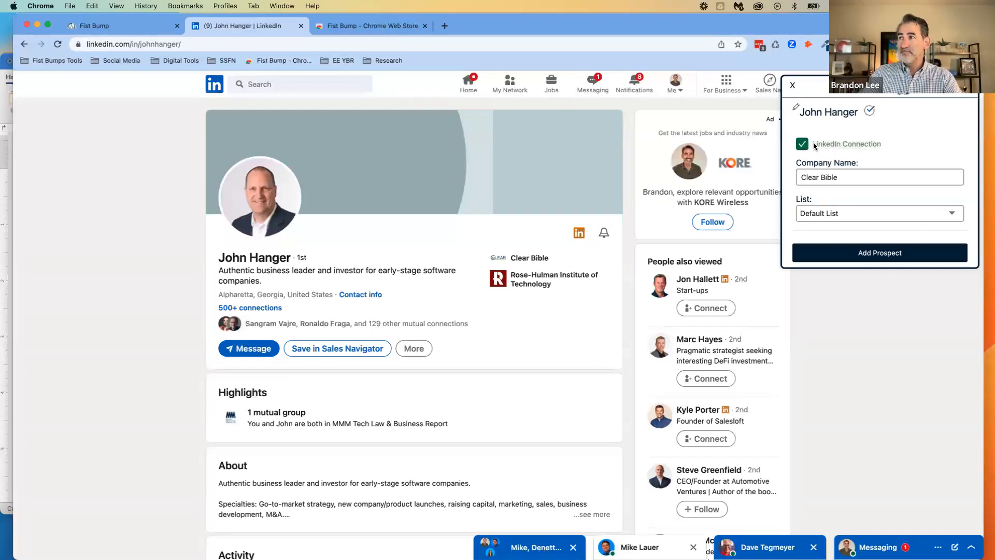
pyautogui.click(844, 144)
pyautogui.click(804, 146)
pyautogui.scroll(-1, 838, 149)
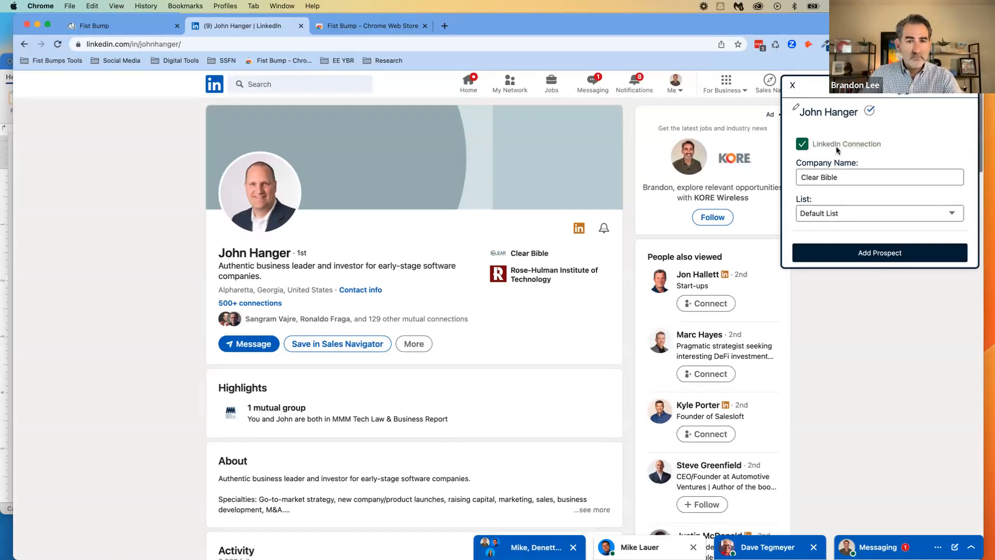
# Assign the contact to Demo List and add them as a prospect
pyautogui.moveTo(851, 179); pyautogui.dragTo(801, 177)
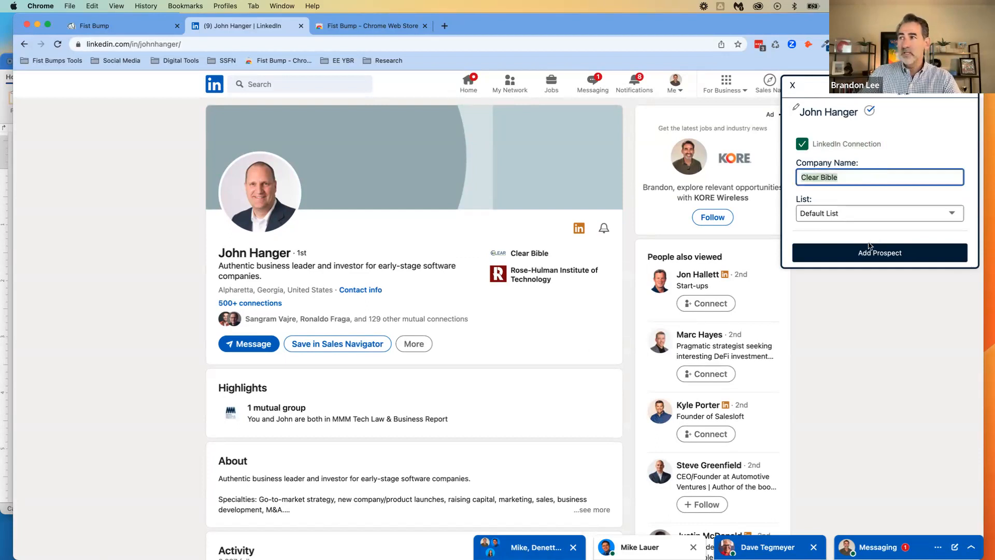
pyautogui.click(844, 215)
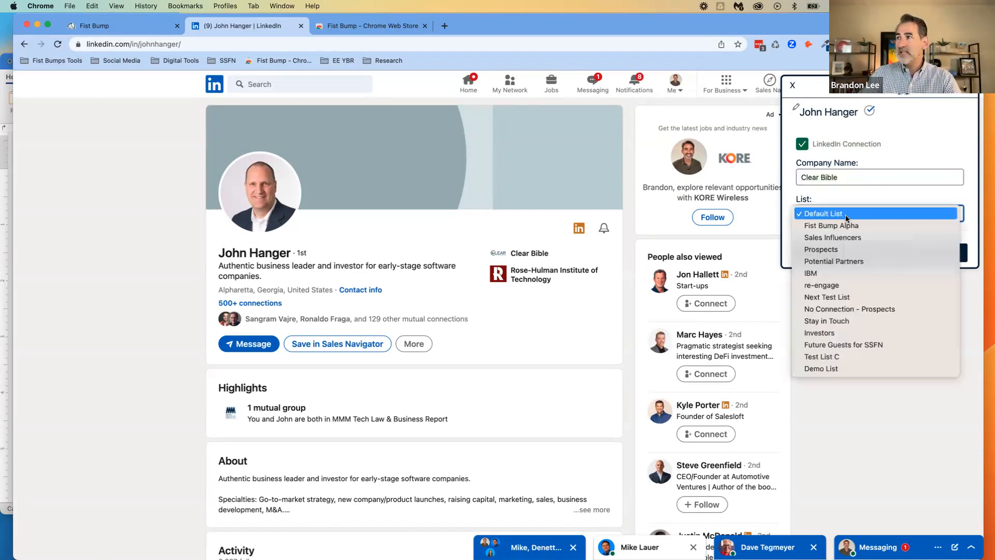
pyautogui.click(845, 368)
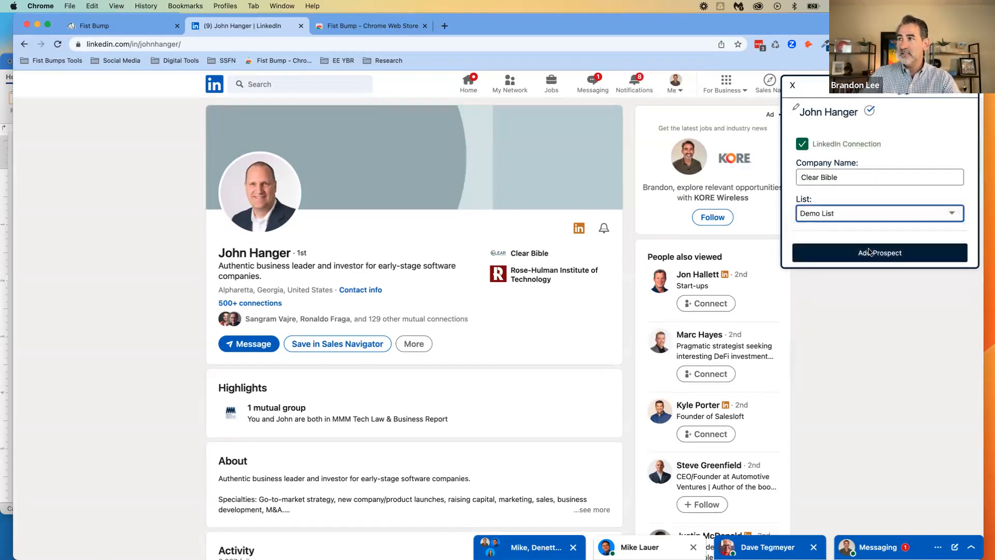
pyautogui.click(880, 253)
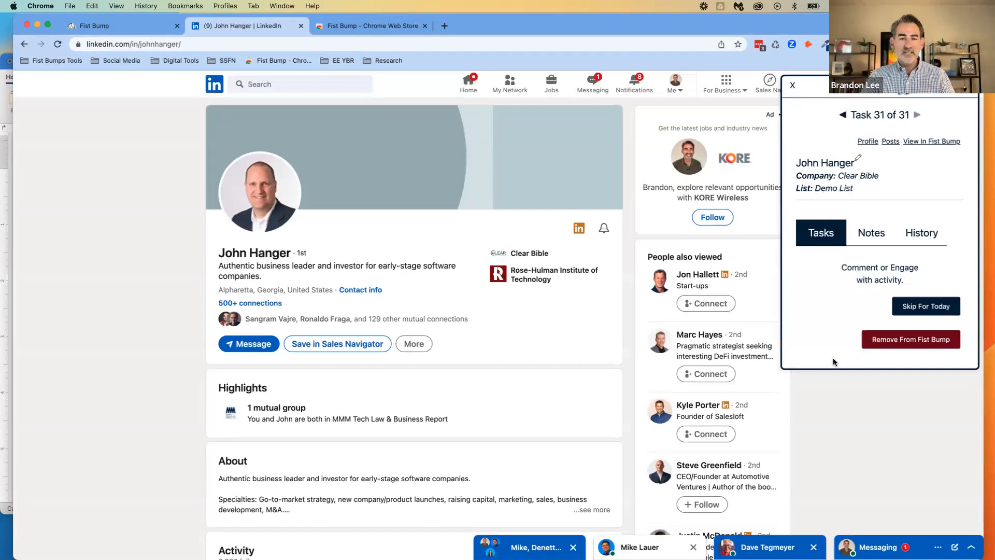
# Read the new prospect's engagement task and open their LinkedIn posts from the Fist Bump extension
pyautogui.moveTo(842, 267); pyautogui.dragTo(910, 280)
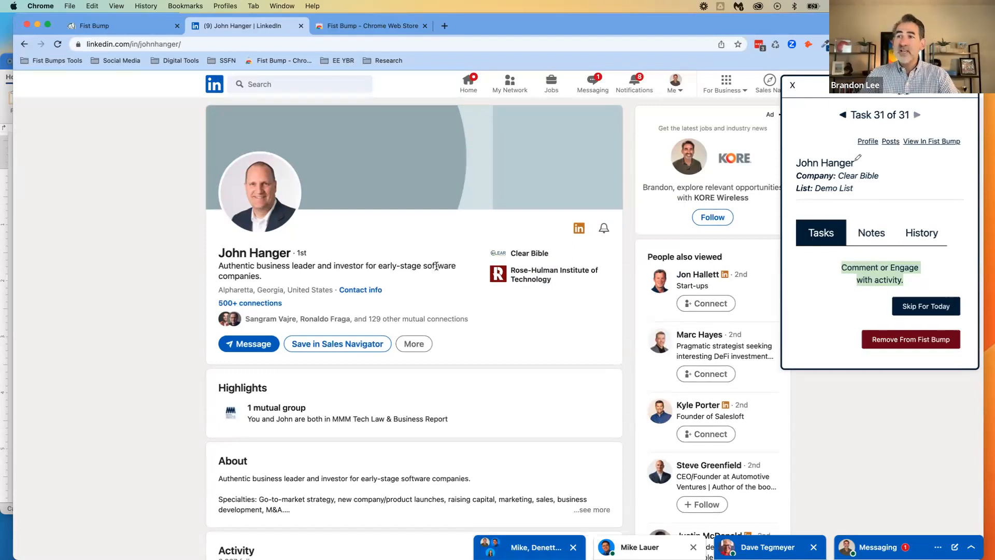
pyautogui.scroll(-2, 436, 272)
pyautogui.scroll(2, 436, 274)
pyautogui.click(860, 305)
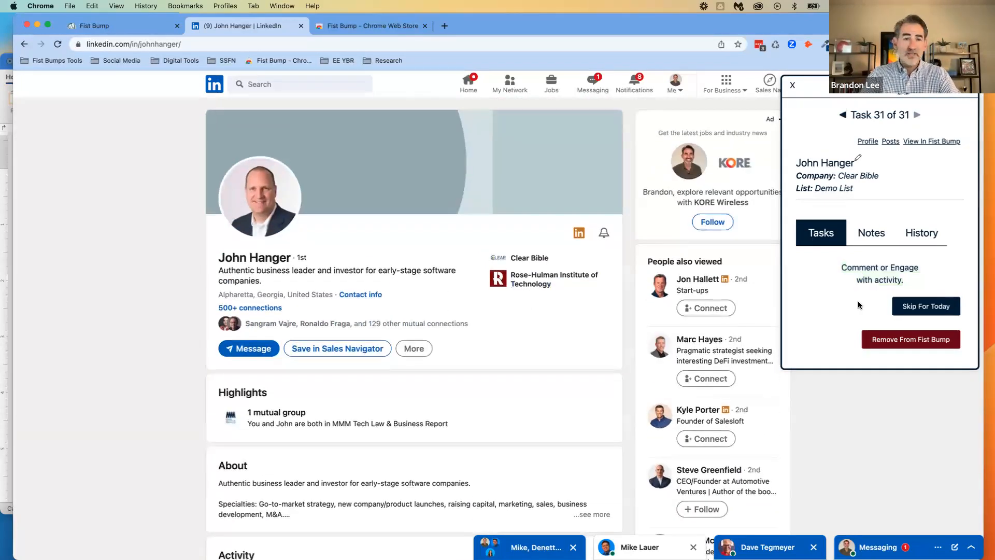
pyautogui.click(890, 143)
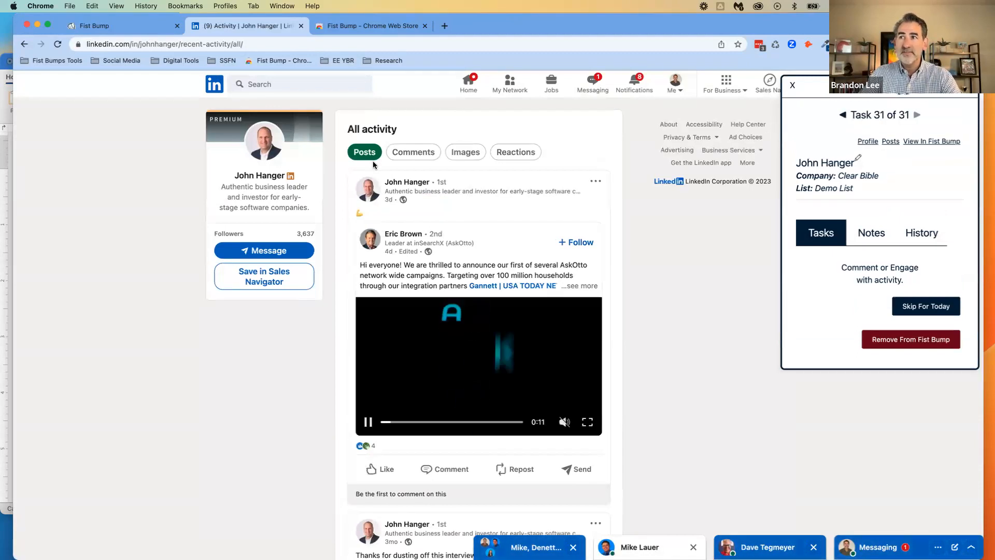
# Look over the prospect's recent activity and like their most recent post, the shared AskOtto campaign announcement
pyautogui.scroll(-3, 465, 232)
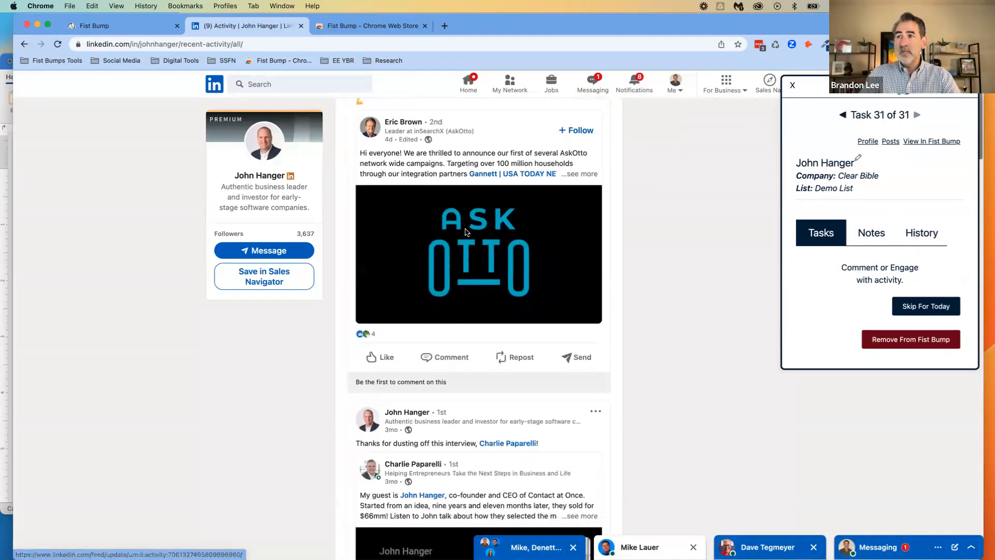
pyautogui.scroll(2, 468, 226)
pyautogui.scroll(-1, 430, 212)
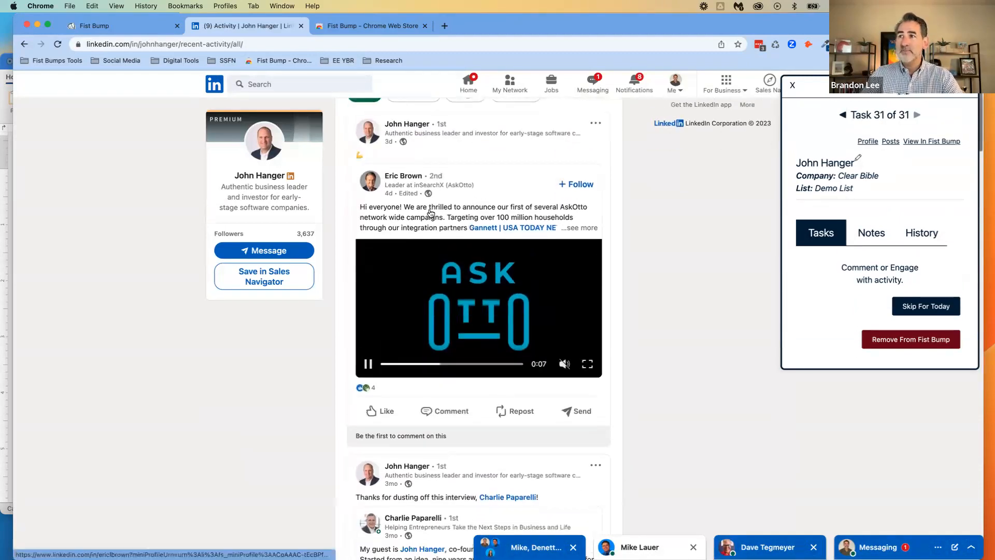
pyautogui.scroll(-1, 430, 212)
pyautogui.moveTo(379, 383)
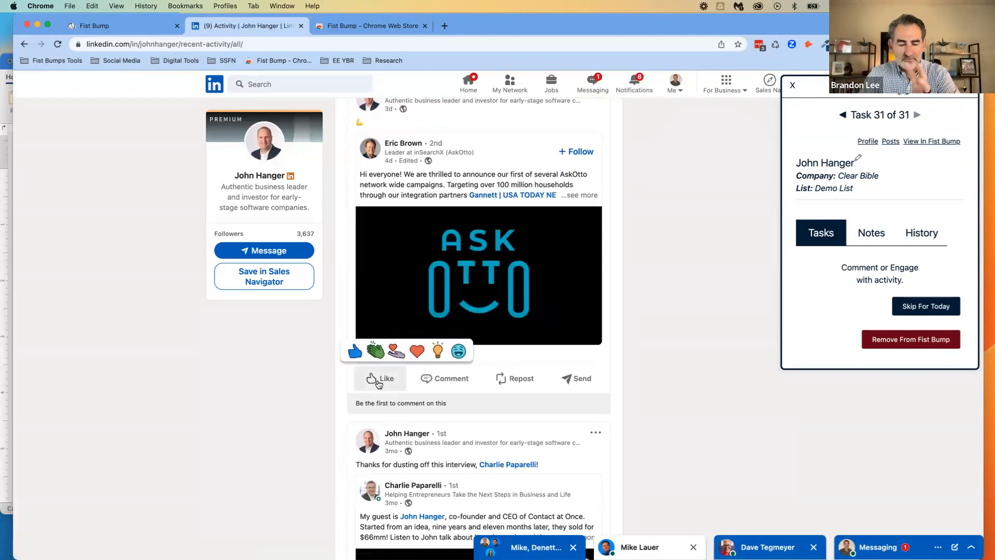
pyautogui.click(379, 383)
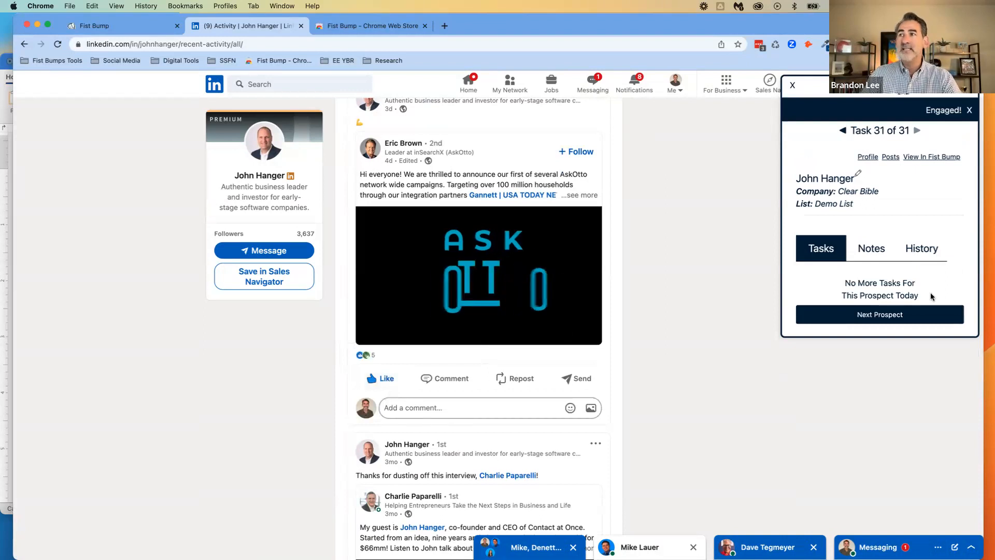
# Check the prospect's task status and engagement history, and proceed from the tasks to the next prospect
pyautogui.moveTo(842, 282); pyautogui.dragTo(918, 277)
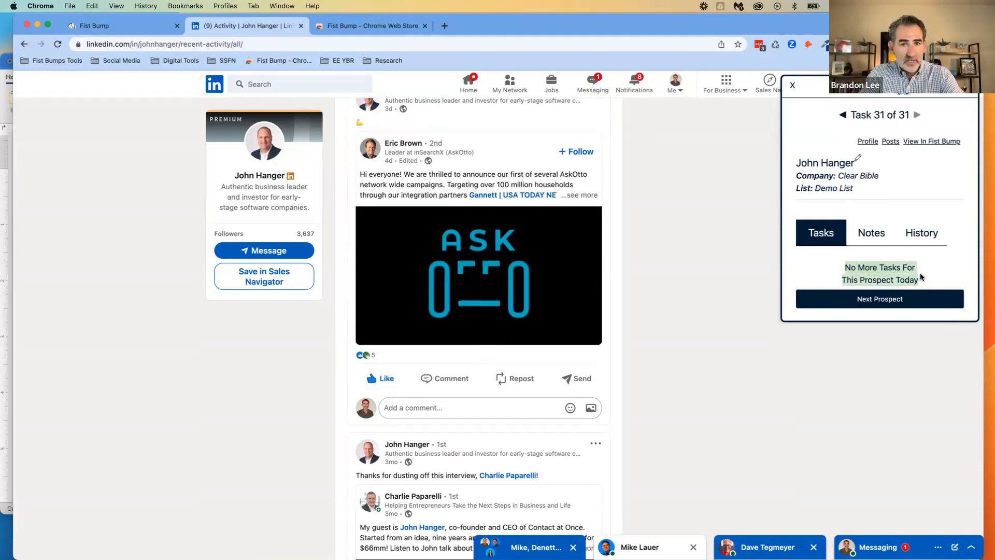
pyautogui.click(923, 234)
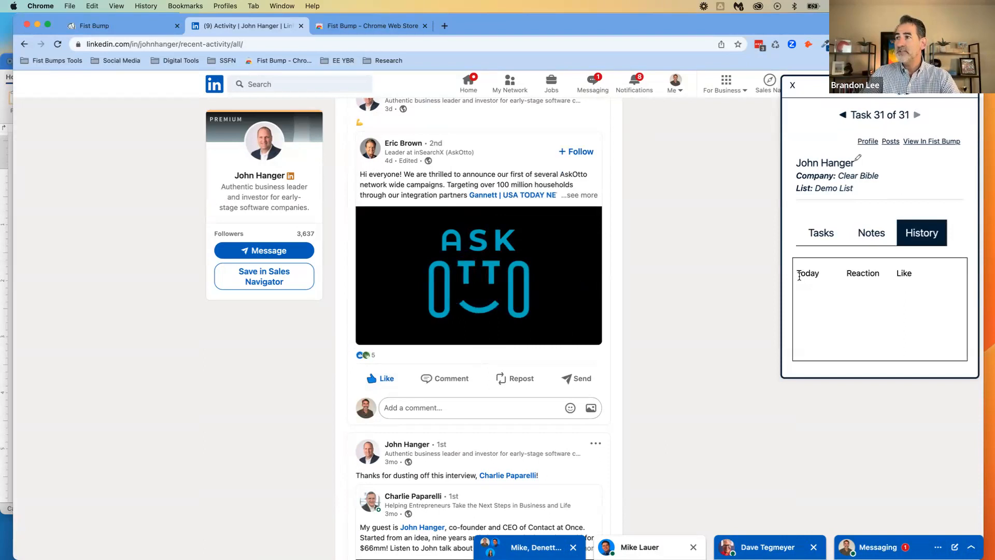
pyautogui.moveTo(798, 274); pyautogui.dragTo(893, 279)
pyautogui.scroll(-3, 925, 278)
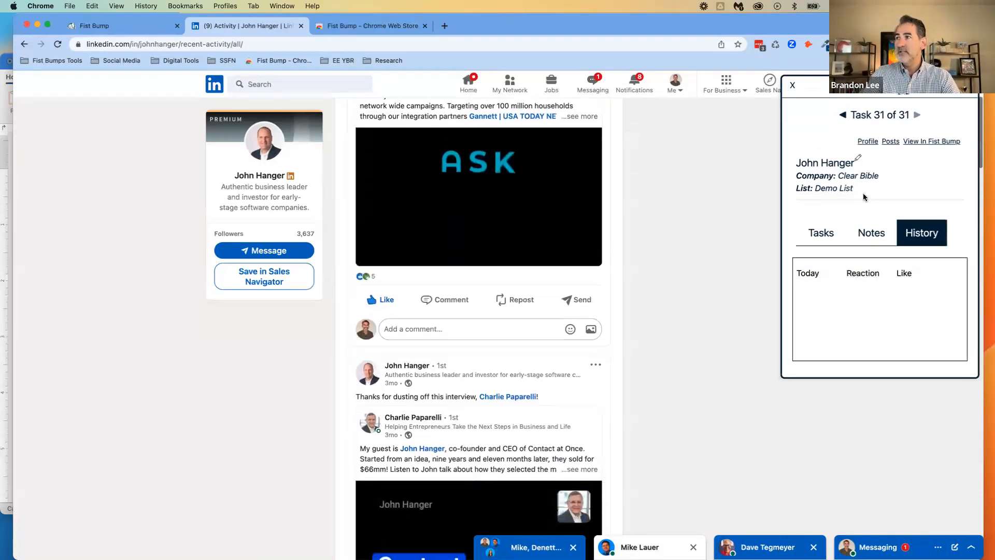
pyautogui.click(822, 233)
pyautogui.click(873, 308)
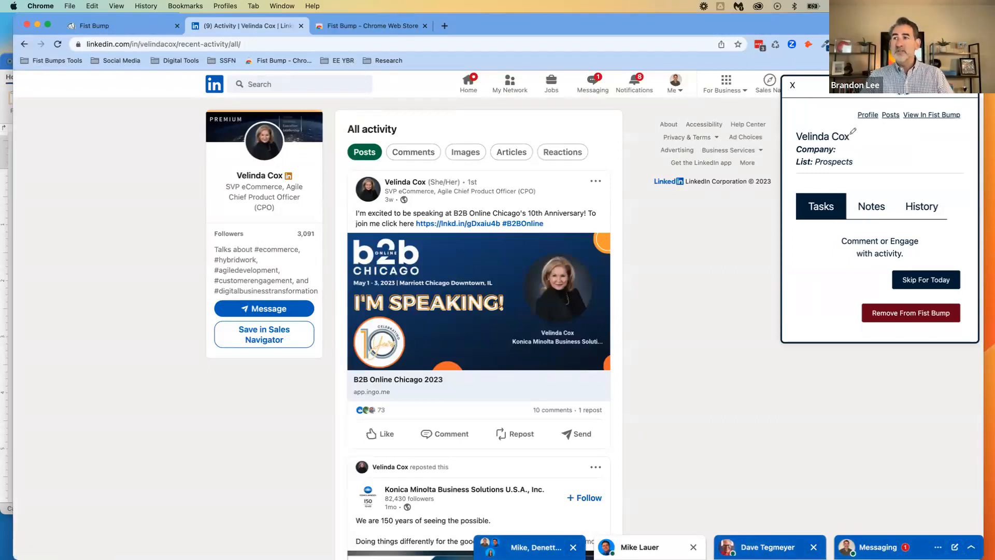
# Switch to the Fist Bump web app and open the details of the Demo List prospect from the Prospects table
pyautogui.click(351, 28)
pyautogui.click(124, 26)
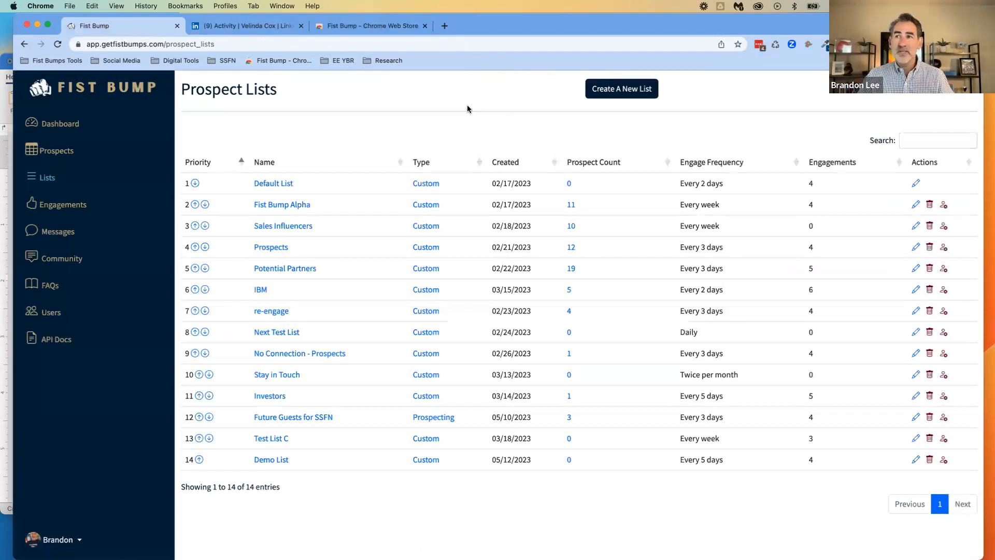
pyautogui.click(54, 154)
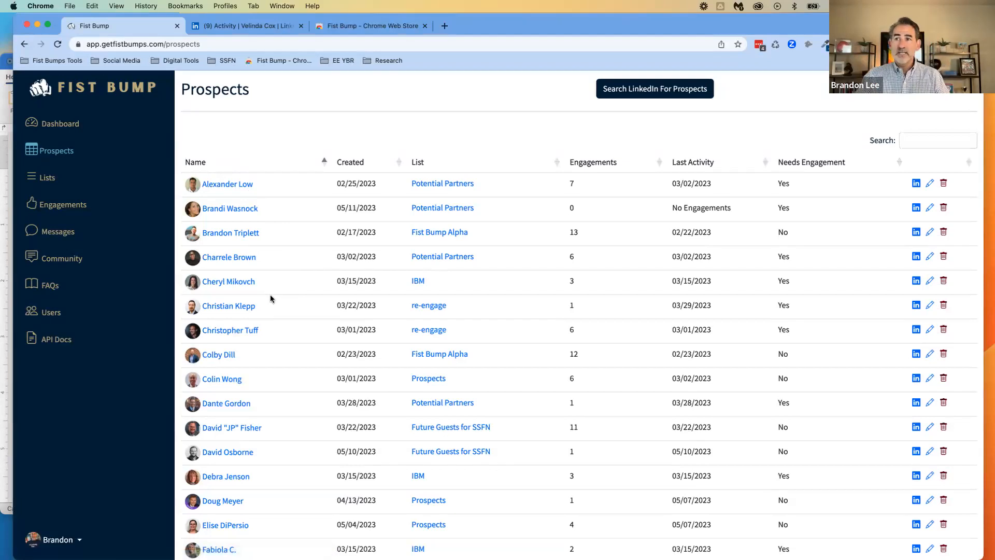
pyautogui.scroll(-5, 270, 369)
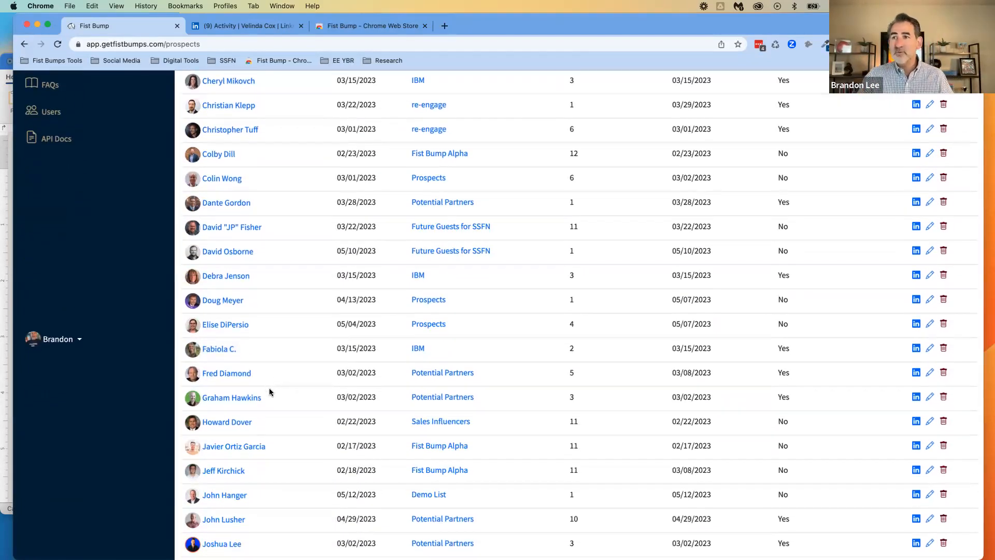
pyautogui.scroll(-1, 269, 390)
pyautogui.scroll(-3, 269, 390)
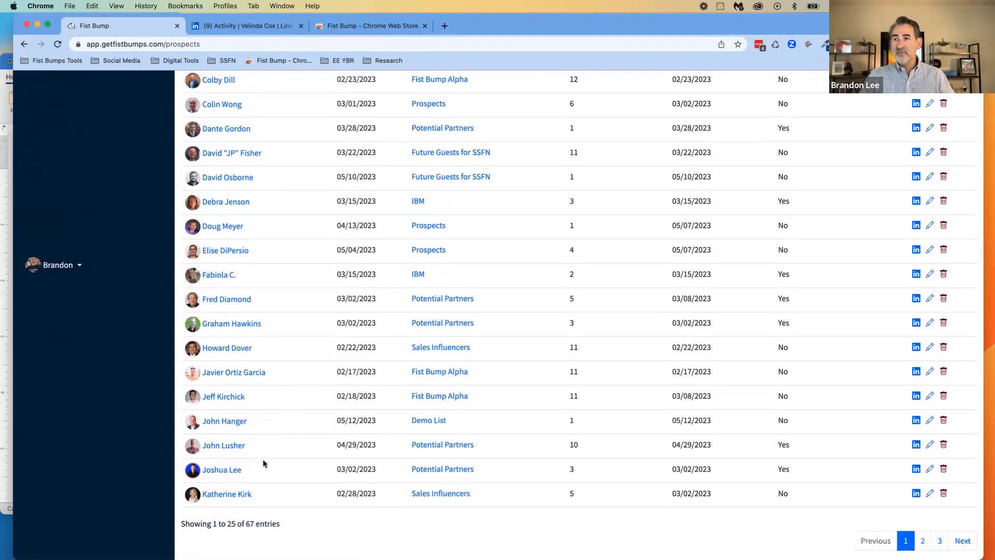
pyautogui.click(225, 421)
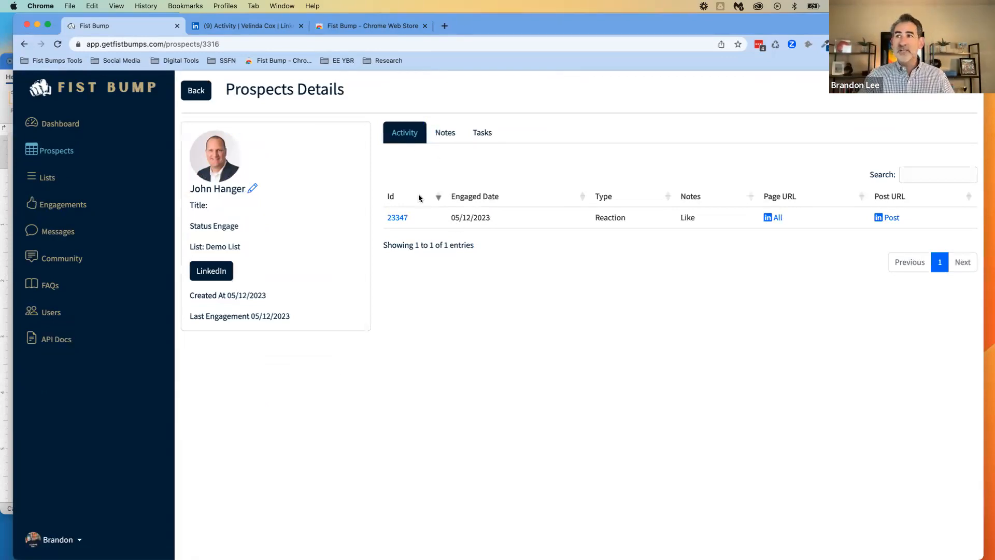
# Examine the engaged date and type of the prospect's recorded activity
pyautogui.moveTo(450, 220); pyautogui.dragTo(490, 219)
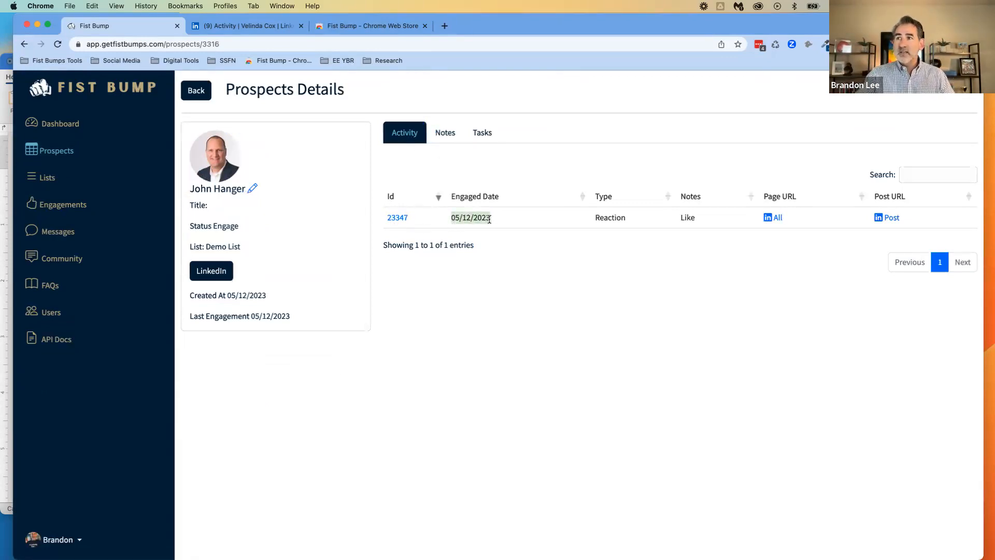
pyautogui.moveTo(594, 218); pyautogui.dragTo(624, 218)
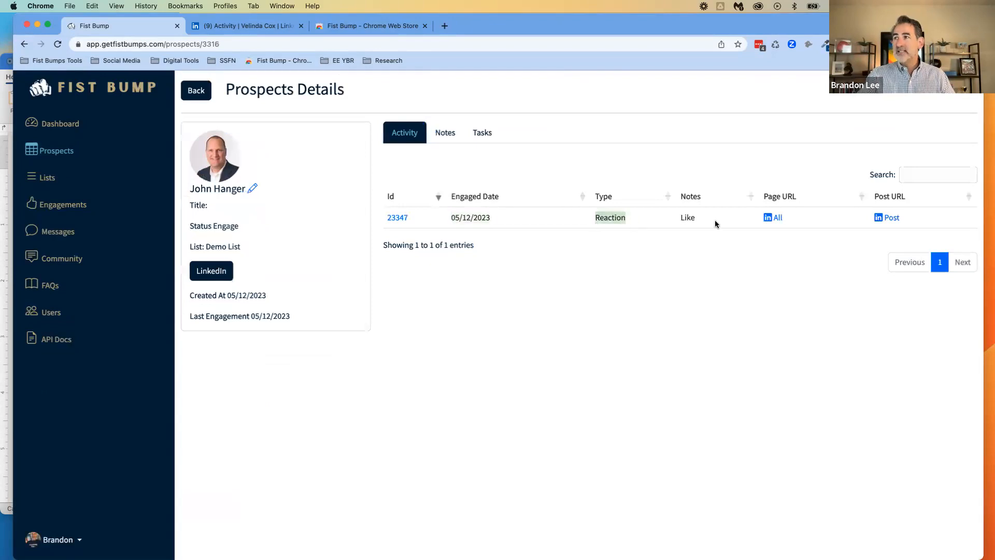
pyautogui.click(790, 278)
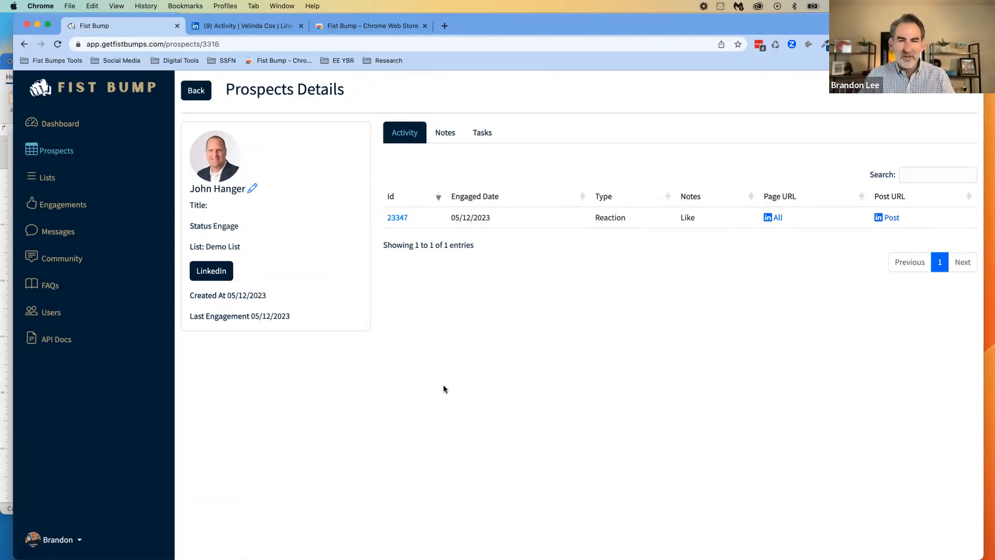
# Open the LinkedIn post linked to the recorded reaction, look it over and return to the prospect's details
pyautogui.click(891, 219)
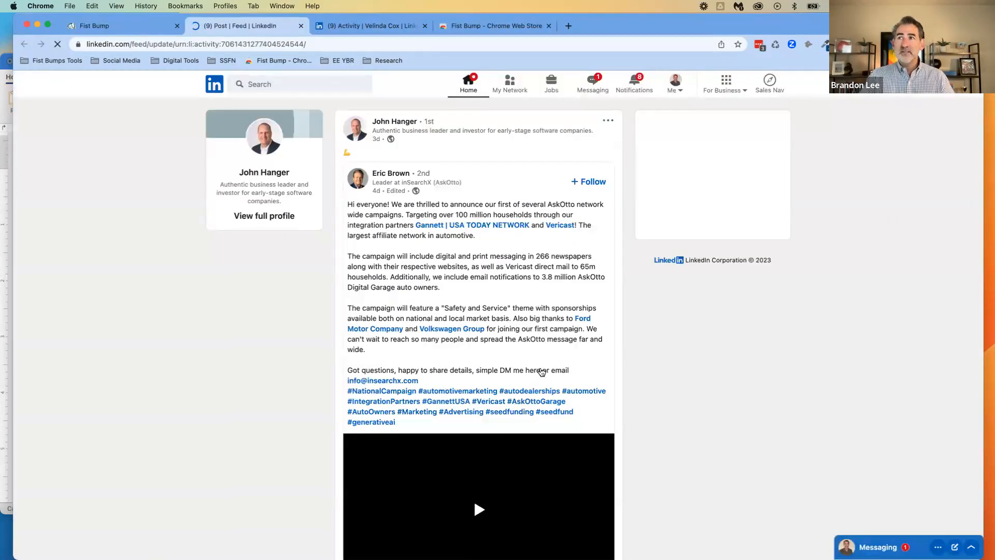
pyautogui.scroll(-4, 490, 327)
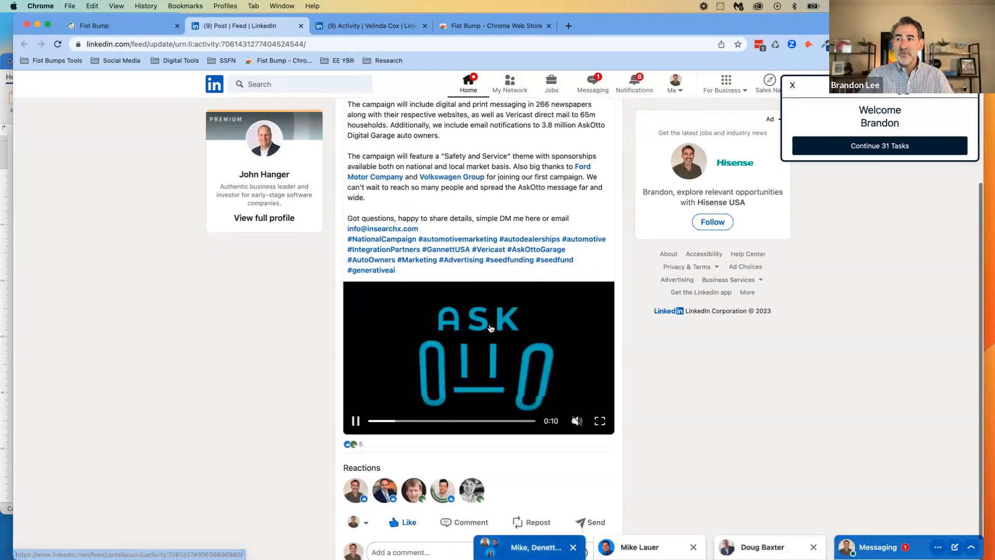
pyautogui.scroll(4, 491, 330)
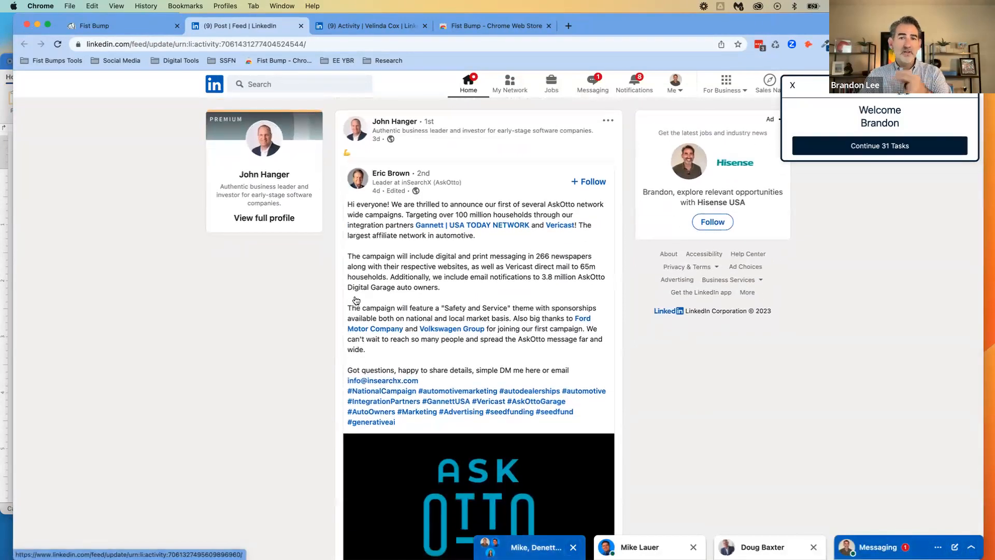
pyautogui.click(299, 26)
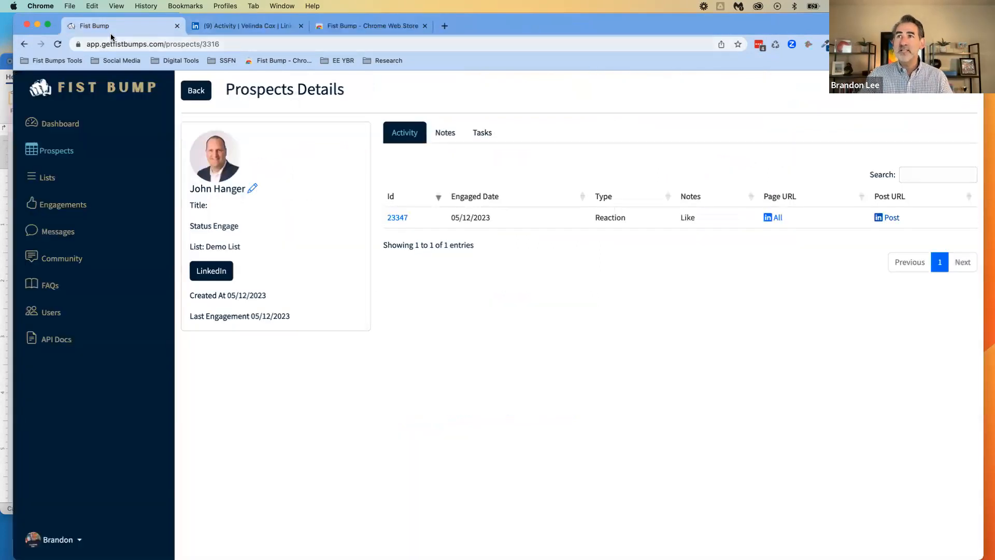